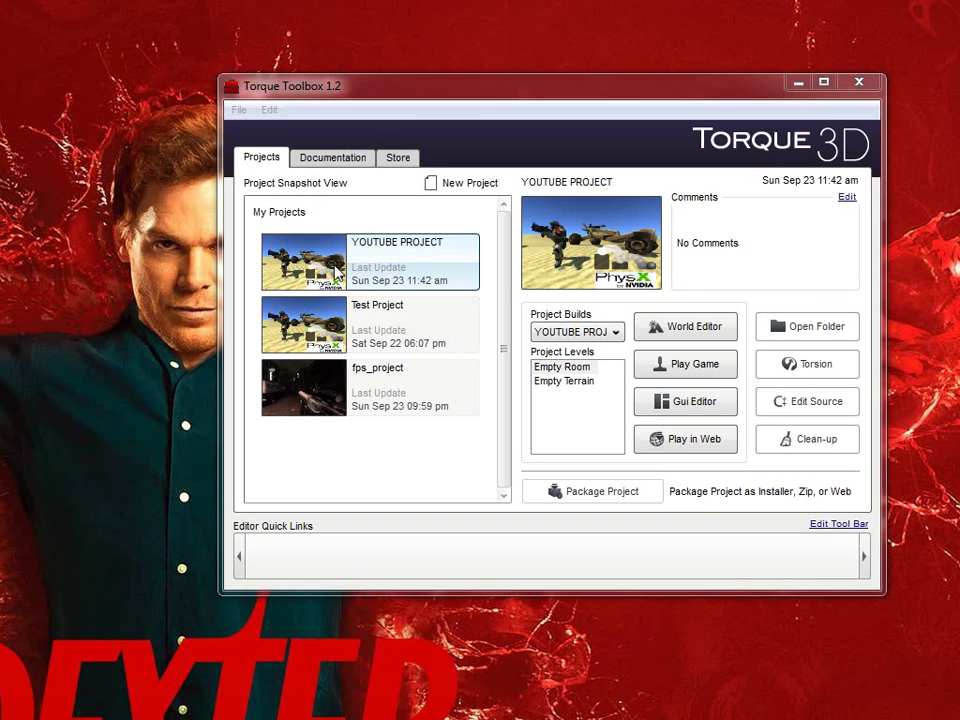
- Open the Empty Room level of YOUTUBE PROJECT in the World Editor
{"action": "left_click", "coordinate": [566, 367]}
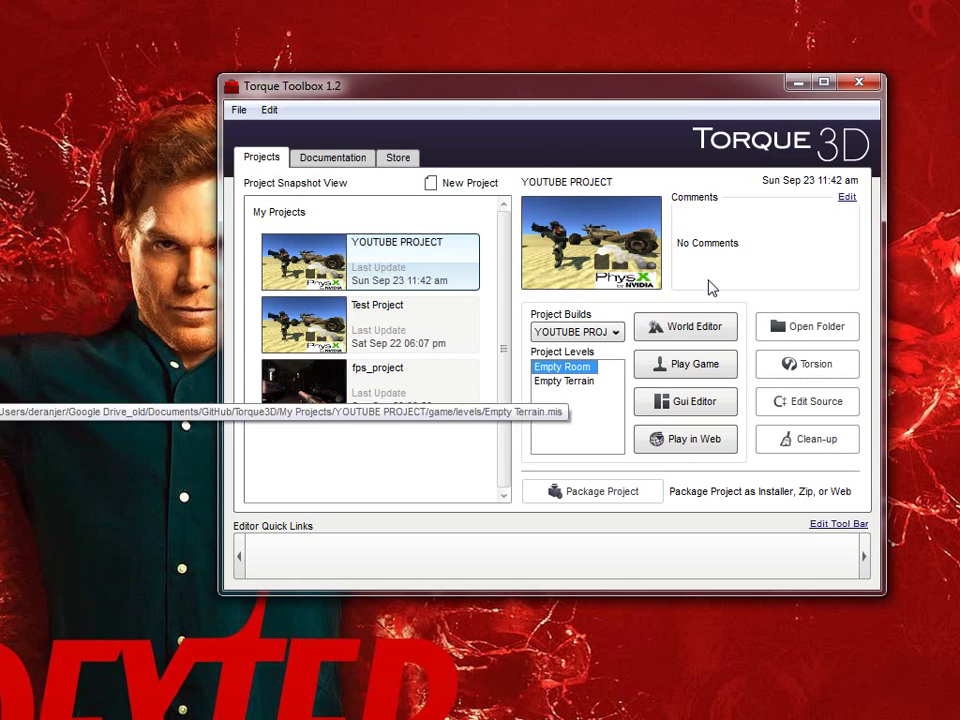
{"action": "left_click", "coordinate": [675, 326]}
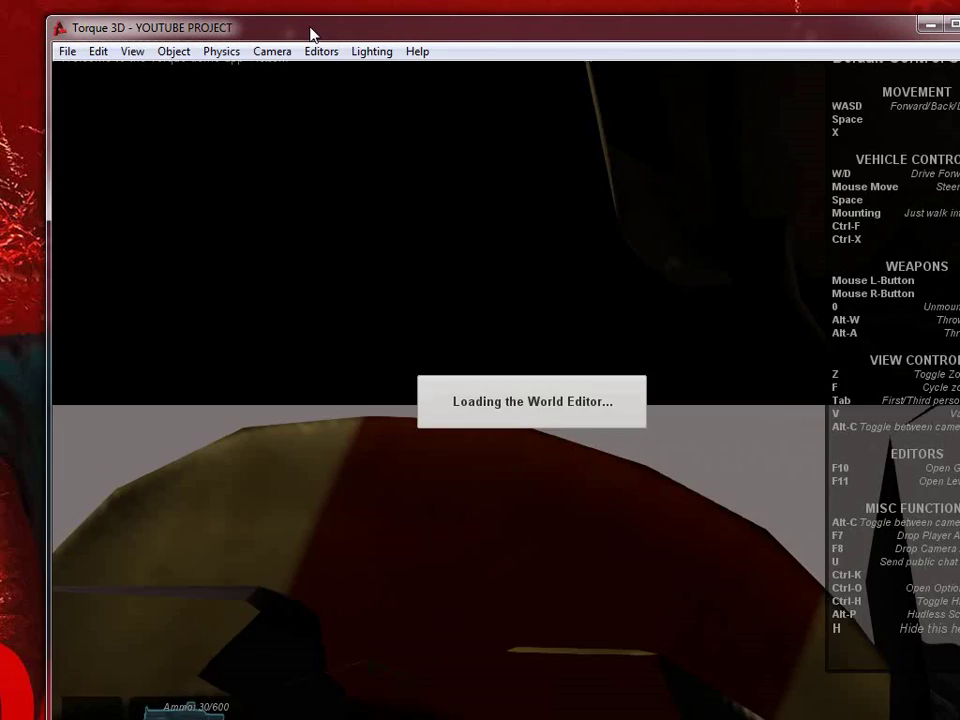
{"action": "left_click", "coordinate": [319, 51]}
{"action": "left_click", "coordinate": [342, 36]}
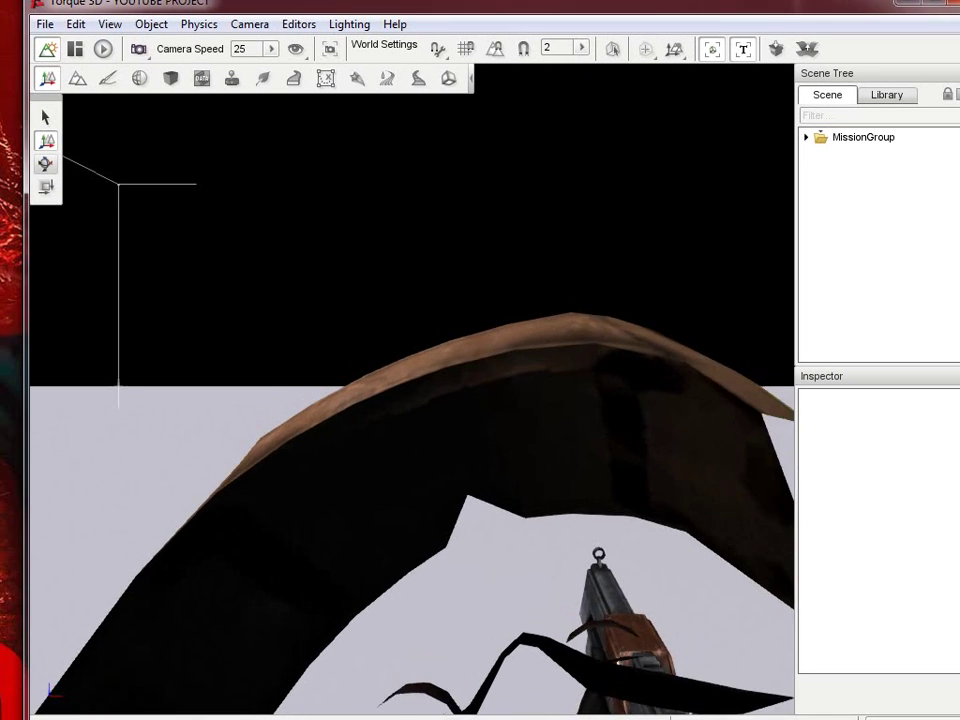
- Create a new flat terrain named "island" with the grass1 material and a resolution of 256
{"action": "key", "text": "s"}
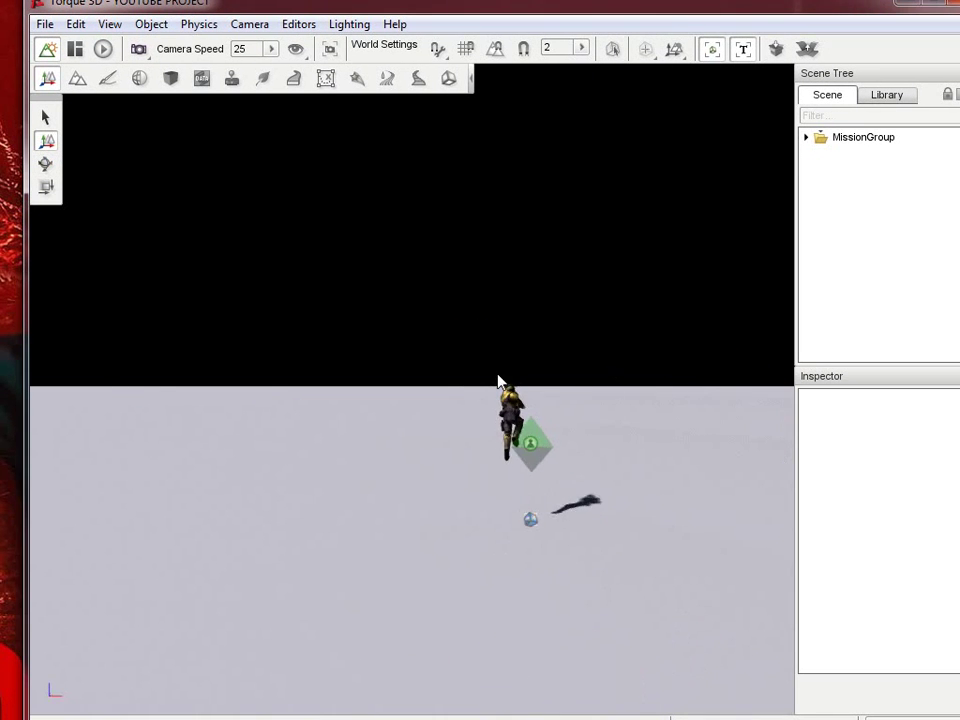
{"action": "key", "text": "w"}
{"action": "right_click_drag", "start_coordinate": [510, 366], "coordinate": [510, 366]}
{"action": "key", "text": "w"}
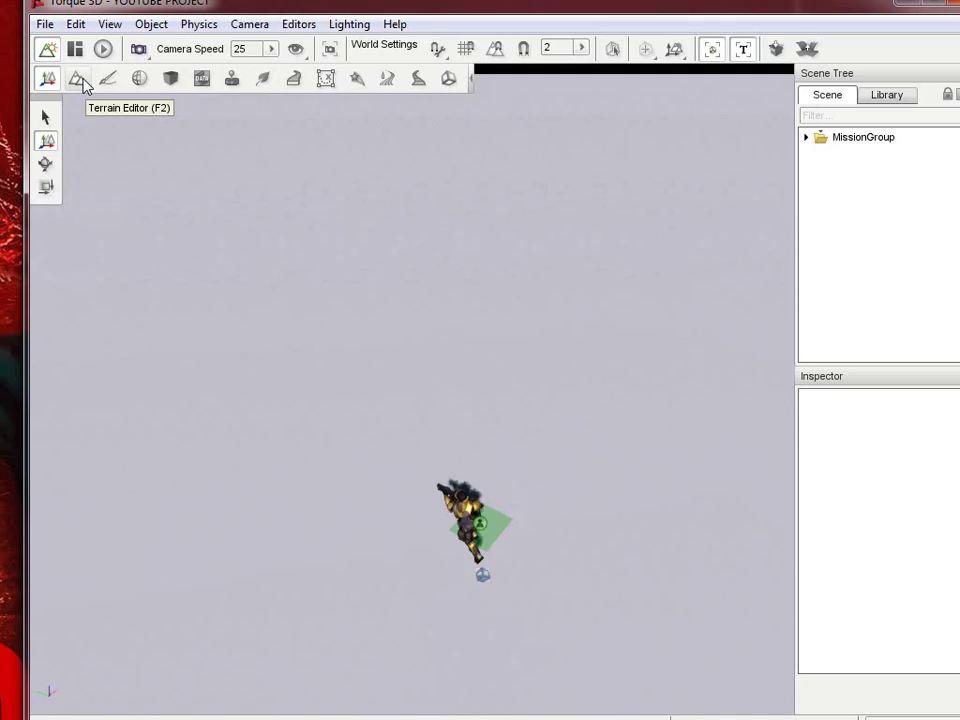
{"action": "left_click", "coordinate": [78, 79]}
{"action": "left_click", "coordinate": [413, 413]}
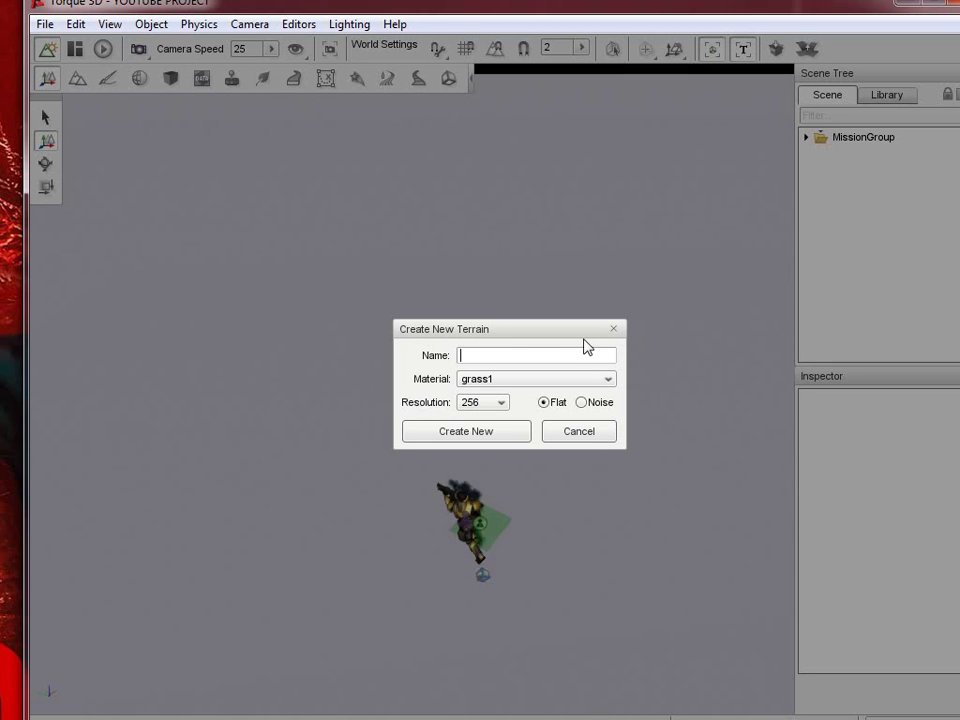
{"action": "type", "text": "island"}
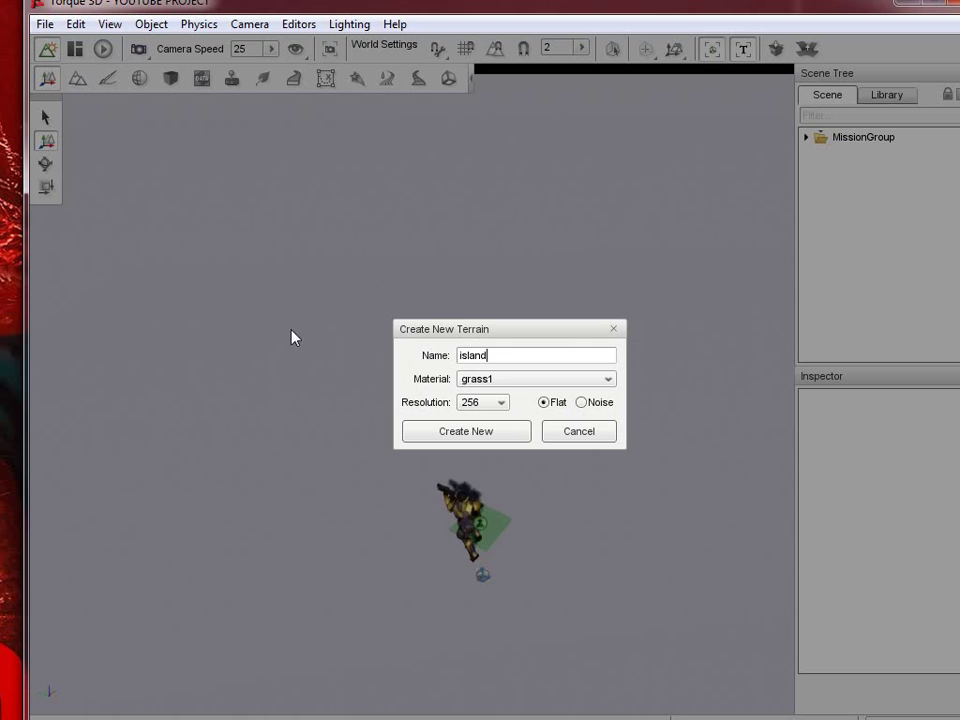
{"action": "left_click", "coordinate": [460, 432]}
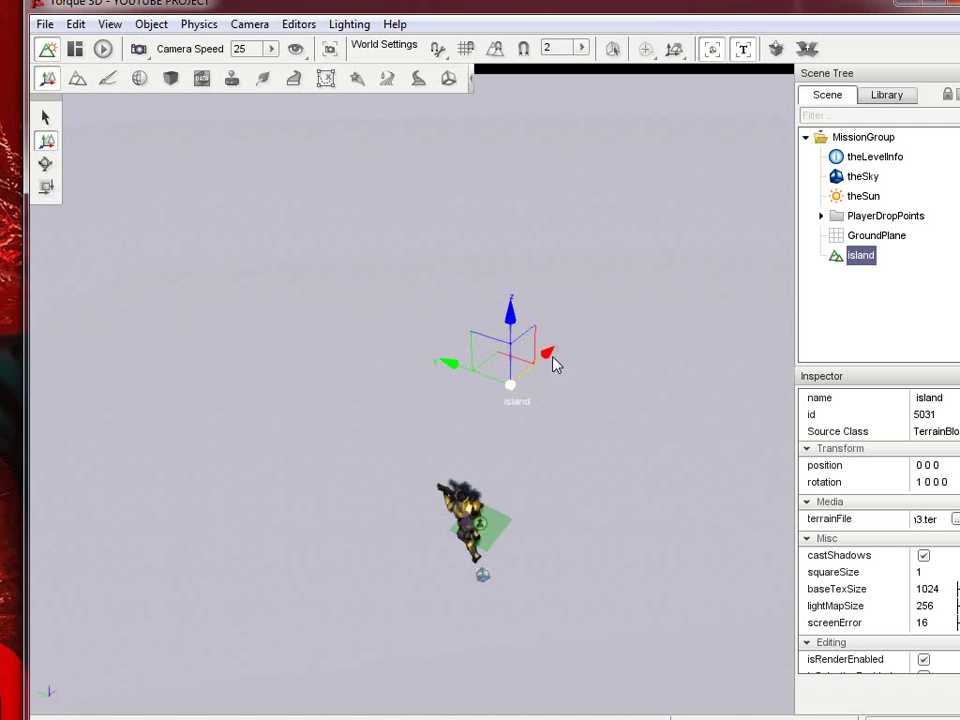
- Raise the island terrain along its Z axis above the ground plane
{"action": "right_click_drag", "start_coordinate": [551, 358], "coordinate": [512, 373]}
{"action": "key", "text": "s"}
{"action": "key", "text": "w"}
{"action": "key", "text": "w"}
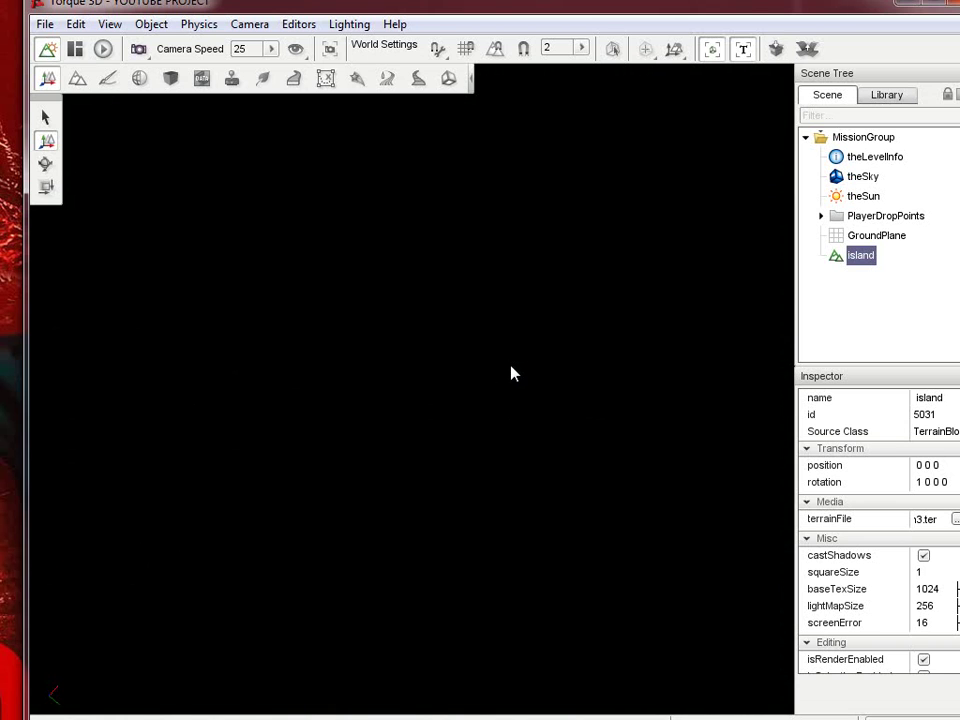
{"action": "right_click_drag", "start_coordinate": [512, 373], "coordinate": [510, 373]}
{"action": "key", "text": "w"}
{"action": "key", "text": "s"}
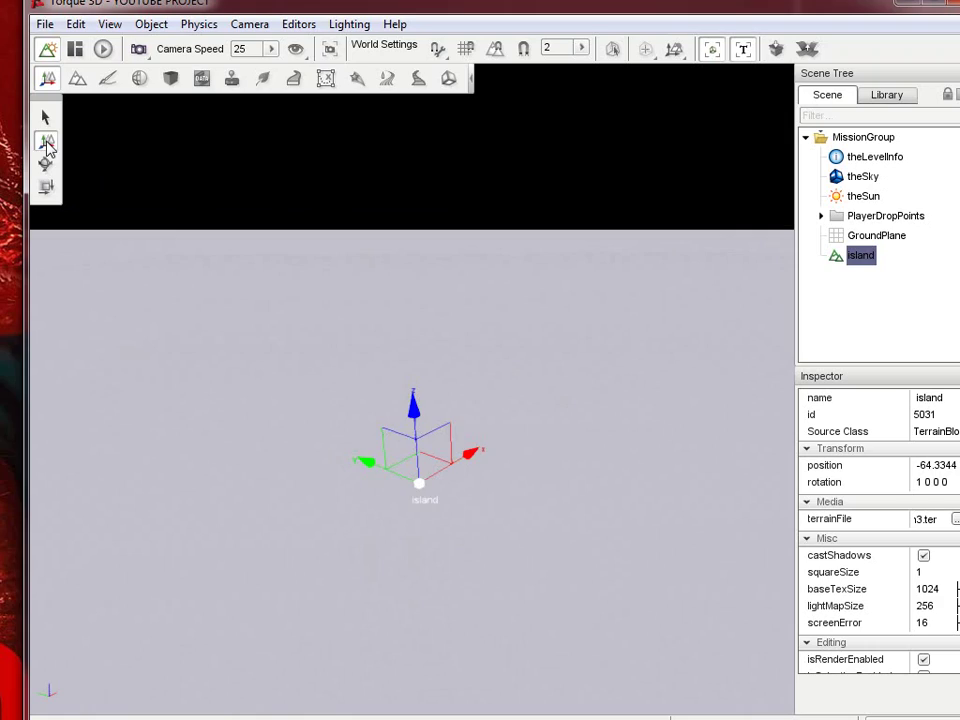
{"action": "left_click_drag", "start_coordinate": [415, 408], "coordinate": [394, 134]}
{"action": "right_click_drag", "start_coordinate": [457, 176], "coordinate": [510, 374]}
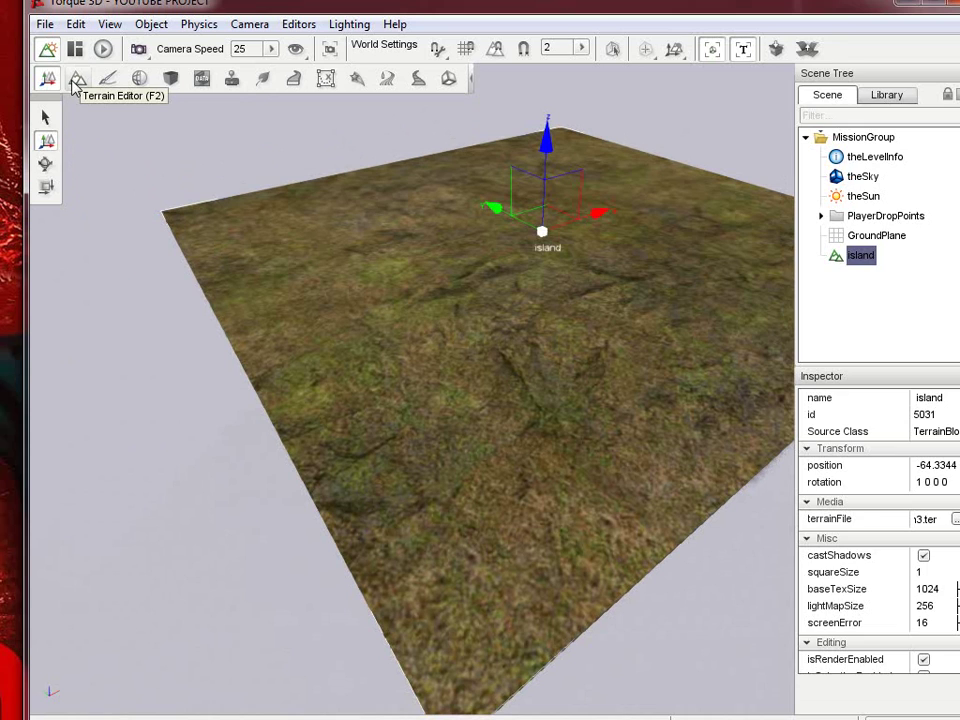
- Start the Terrain Editor and pull up a small pointed hill on the island with the size 21 height-adjusting brush
{"action": "left_click", "coordinate": [76, 83]}
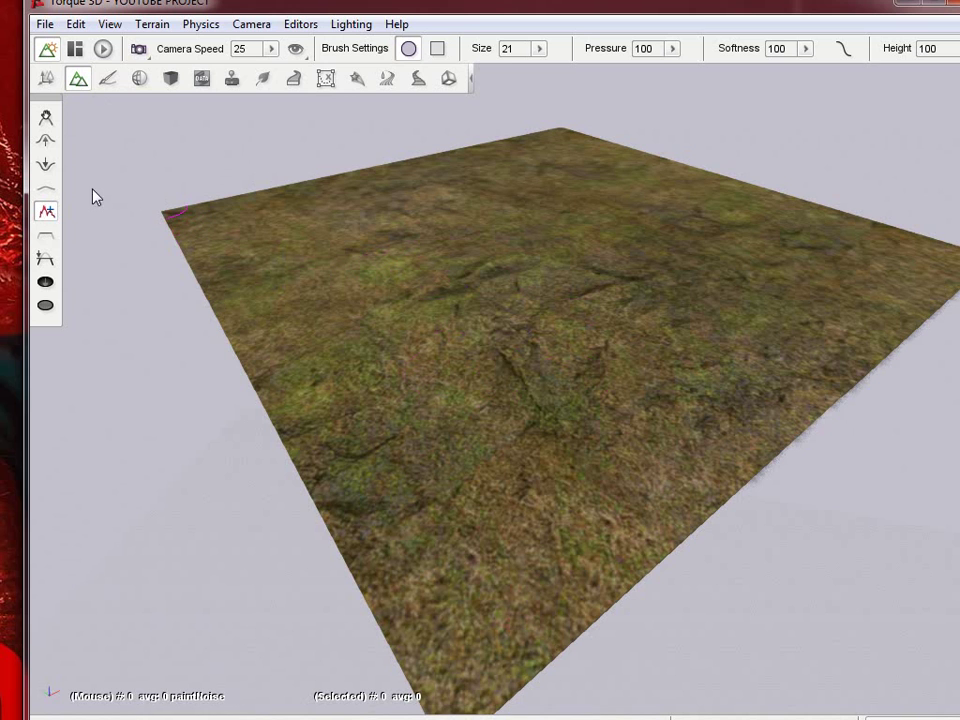
{"action": "left_click", "coordinate": [46, 118]}
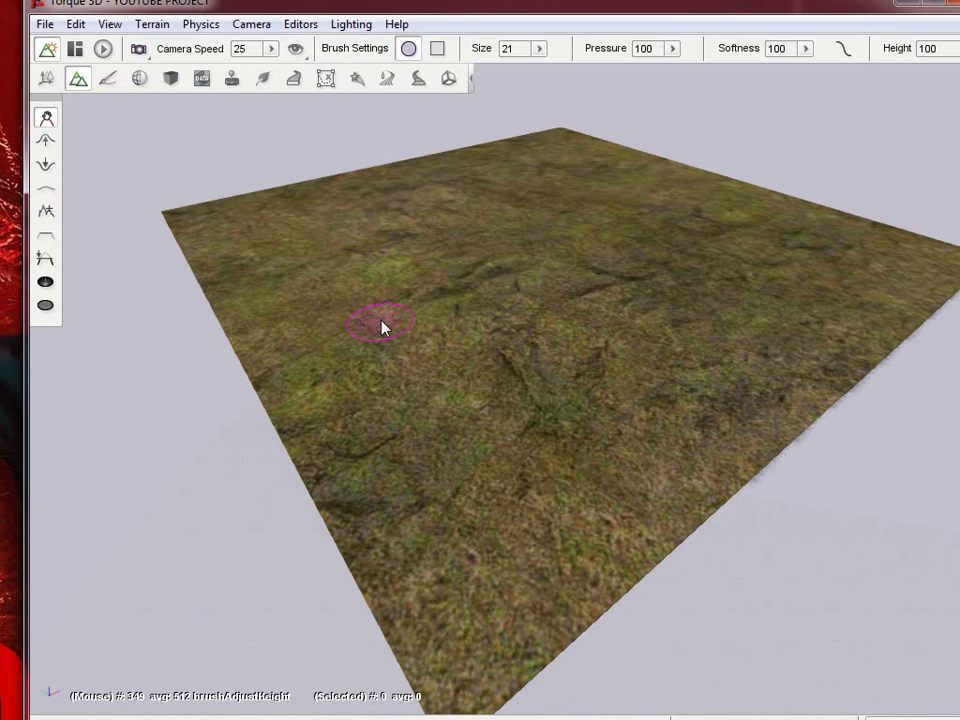
{"action": "right_click_drag", "start_coordinate": [510, 366], "coordinate": [510, 373]}
{"action": "key", "text": "w"}
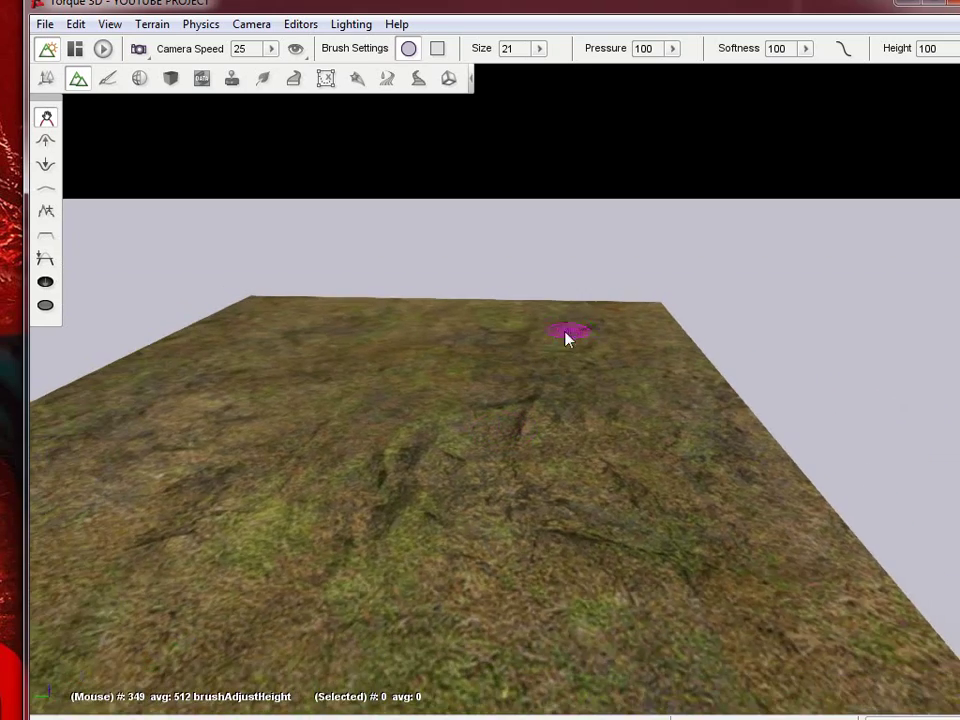
{"action": "right_click_drag", "start_coordinate": [447, 415], "coordinate": [430, 364]}
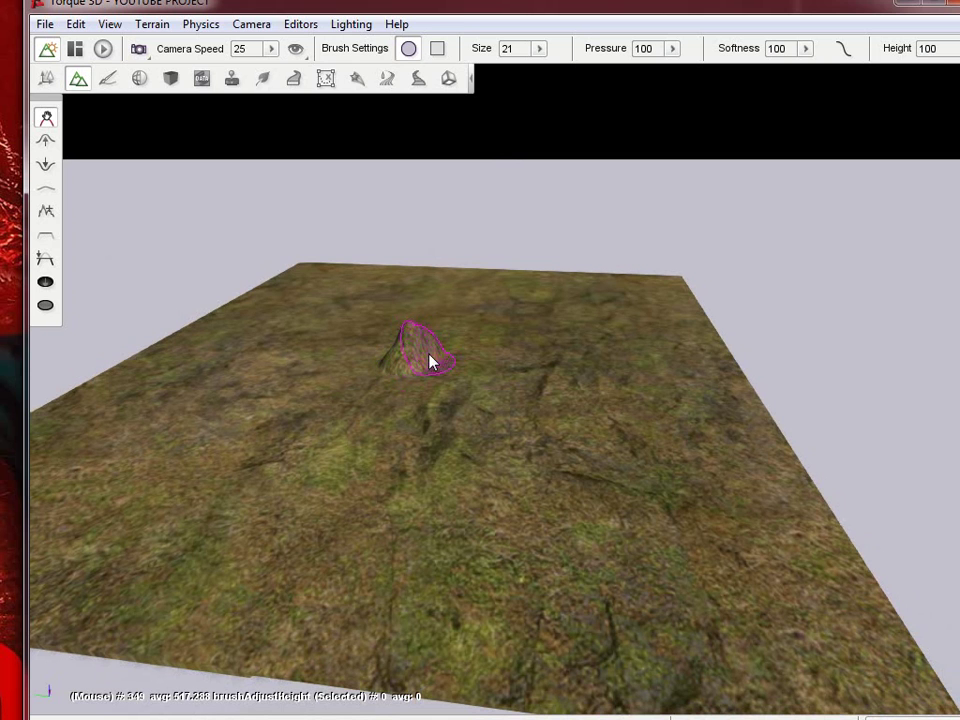
{"action": "mouse_move", "coordinate": [432, 362]}
{"action": "left_mouse_down"}
{"action": "mouse_move", "coordinate": [431, 372]}
{"action": "mouse_move", "coordinate": [423, 352]}
{"action": "left_mouse_up"}
{"action": "right_click_drag", "start_coordinate": [397, 357], "coordinate": [383, 333]}
- Increase the camera speed to about 93 and enlarge the hill with further peaks using the height-adjusting brush
{"action": "left_click", "coordinate": [271, 49]}
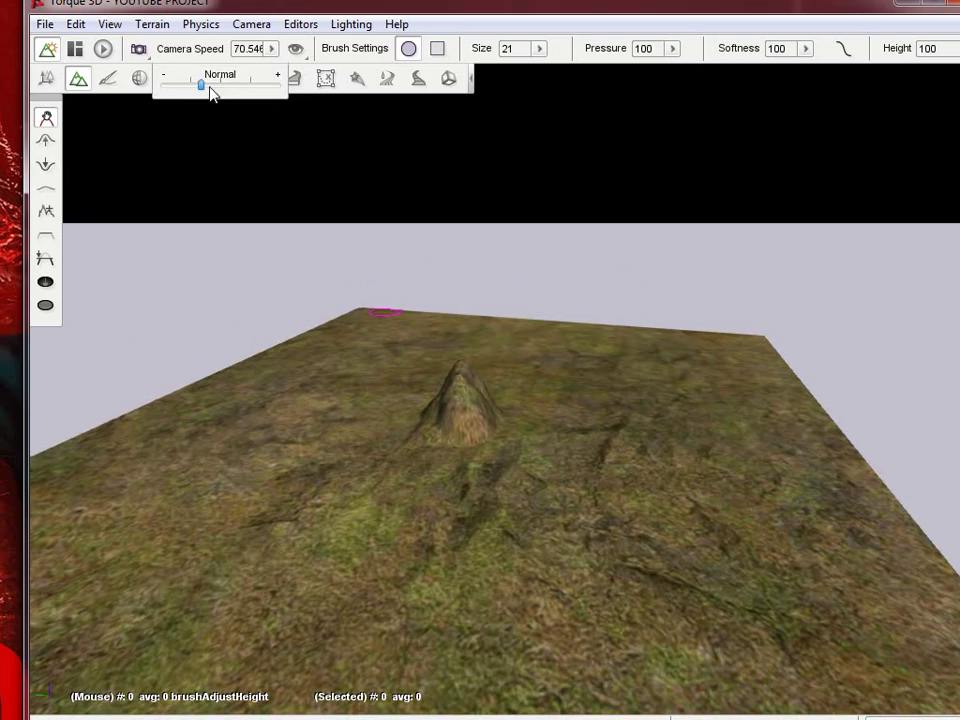
{"action": "left_click", "coordinate": [391, 387]}
{"action": "key", "text": "w"}
{"action": "mouse_move", "coordinate": [405, 395]}
{"action": "right_mouse_down"}
{"action": "mouse_move", "coordinate": [511, 366]}
{"action": "mouse_move", "coordinate": [467, 420]}
{"action": "right_mouse_up"}
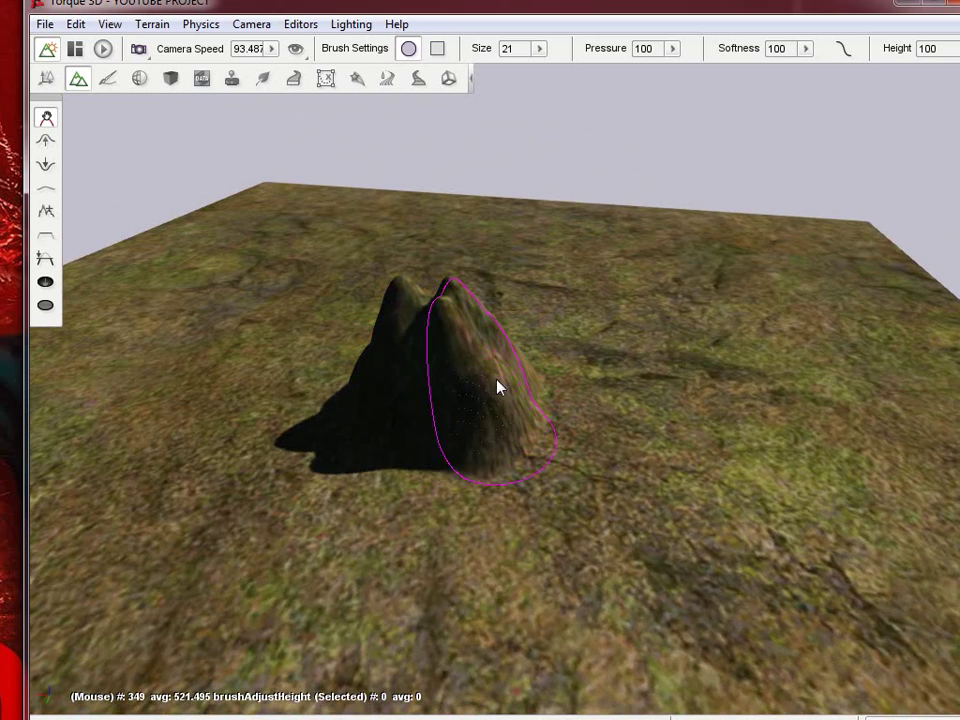
{"action": "mouse_move", "coordinate": [505, 400]}
{"action": "right_mouse_down"}
{"action": "mouse_move", "coordinate": [510, 371]}
{"action": "mouse_move", "coordinate": [551, 386]}
{"action": "mouse_move", "coordinate": [433, 403]}
{"action": "mouse_move", "coordinate": [446, 420]}
{"action": "right_mouse_up"}
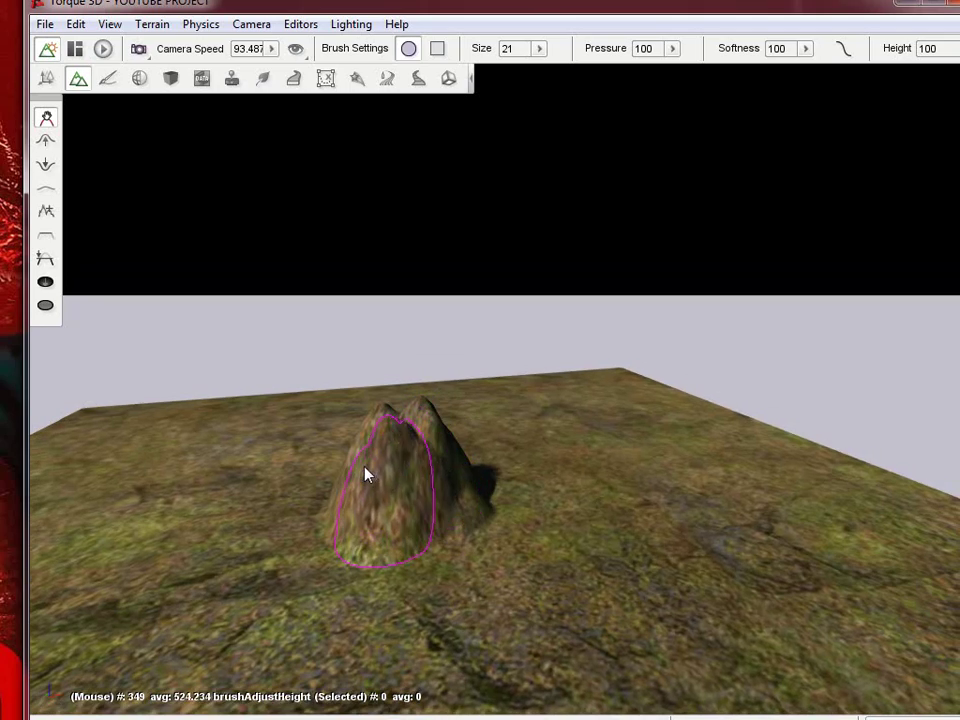
{"action": "right_click_drag", "start_coordinate": [472, 494], "coordinate": [511, 365]}
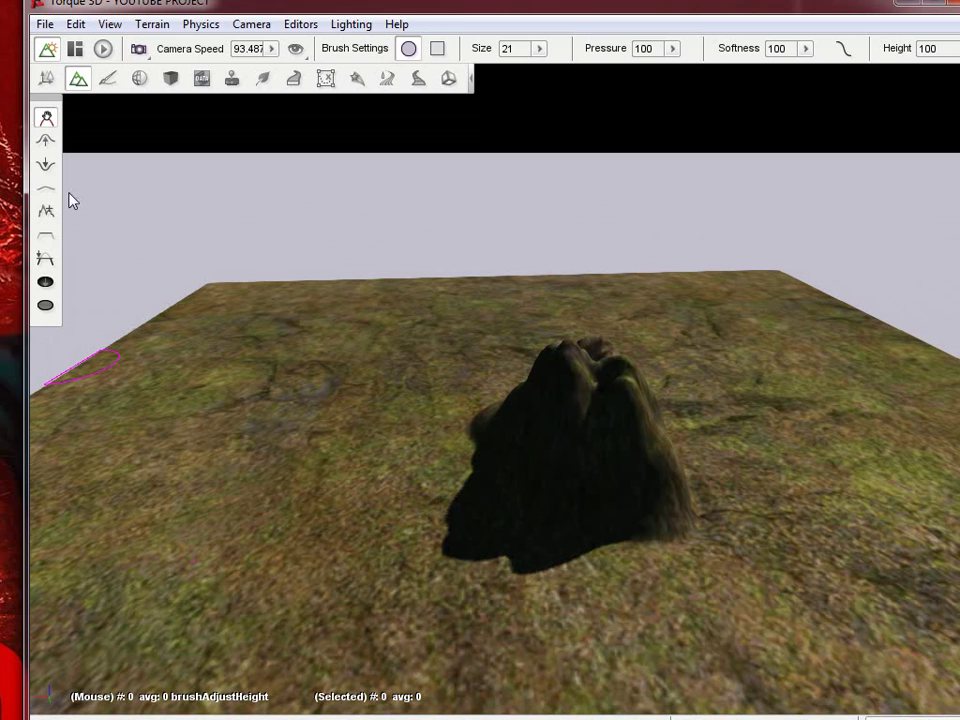
- Build up the sides and top of the hill with the Raise Height brush
{"action": "left_click", "coordinate": [47, 142]}
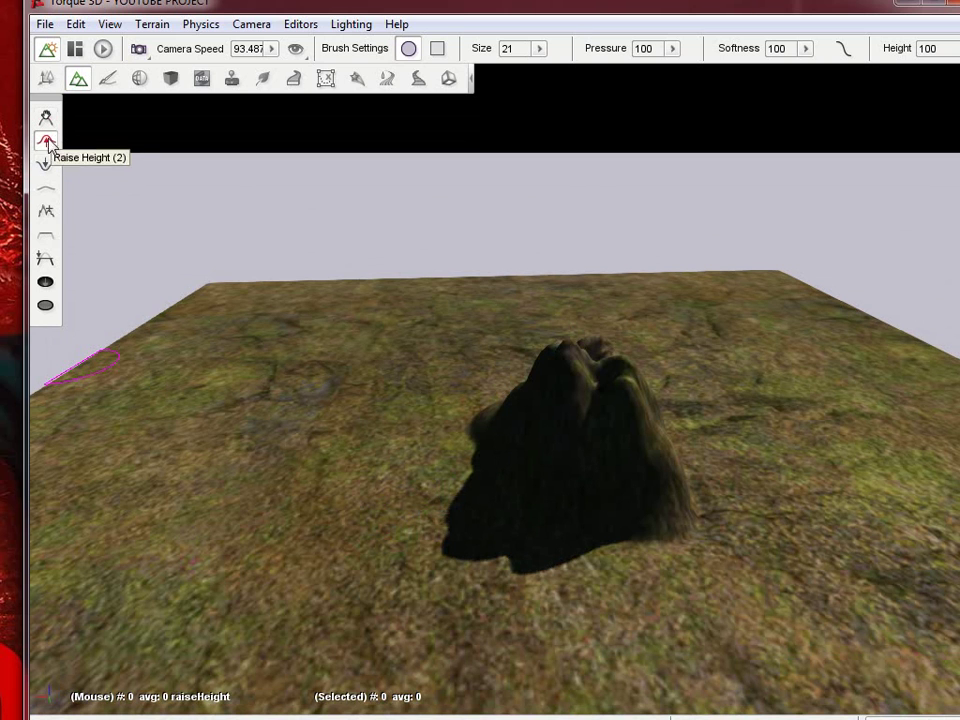
{"action": "mouse_move", "coordinate": [703, 443]}
{"action": "left_mouse_down"}
{"action": "mouse_move", "coordinate": [598, 426]}
{"action": "mouse_move", "coordinate": [517, 392]}
{"action": "mouse_move", "coordinate": [602, 418]}
{"action": "left_mouse_up"}
{"action": "key", "text": "d"}
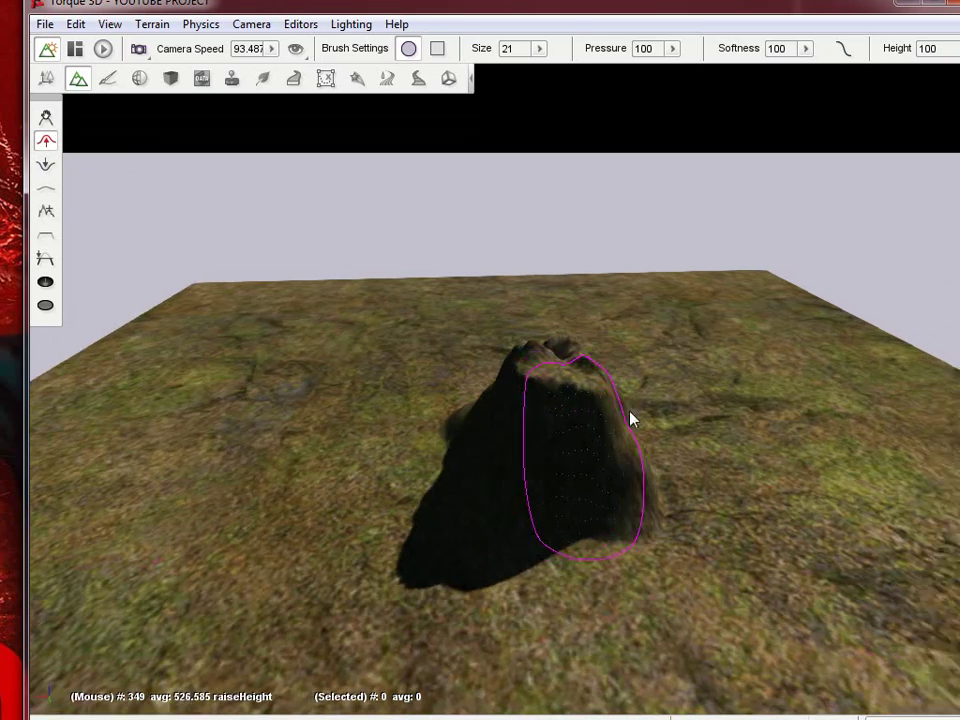
{"action": "mouse_move", "coordinate": [630, 411]}
{"action": "right_mouse_down"}
{"action": "mouse_move", "coordinate": [510, 366]}
{"action": "mouse_move", "coordinate": [630, 411]}
{"action": "right_mouse_up"}
{"action": "key", "text": "w"}
{"action": "key", "text": "s"}
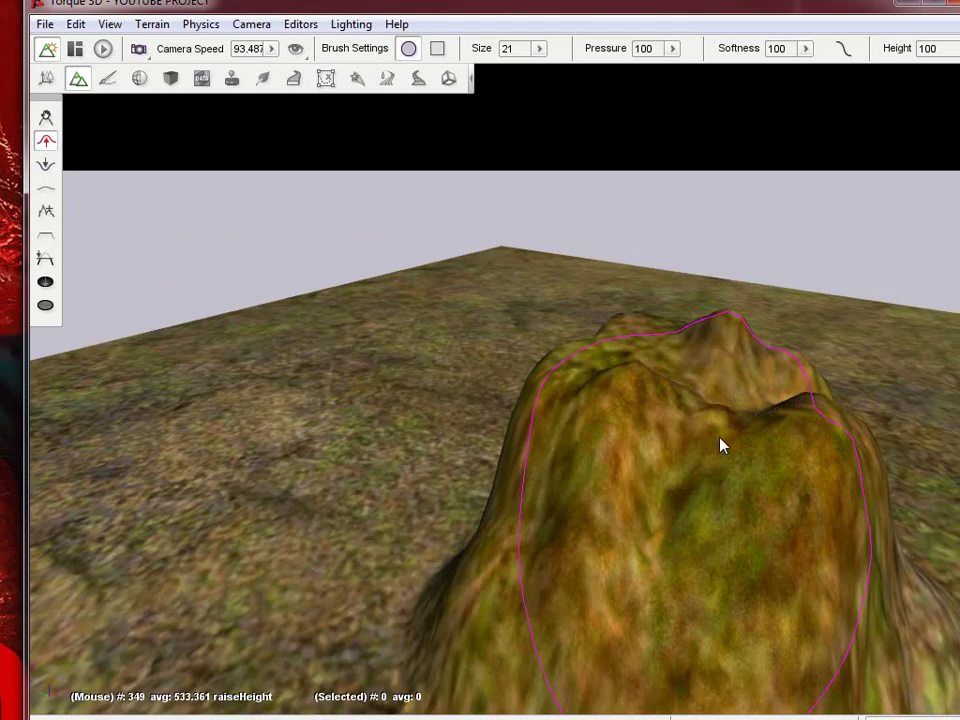
{"action": "mouse_move", "coordinate": [720, 438]}
{"action": "right_mouse_down"}
{"action": "mouse_move", "coordinate": [711, 468]}
{"action": "mouse_move", "coordinate": [699, 469]}
{"action": "right_mouse_up"}
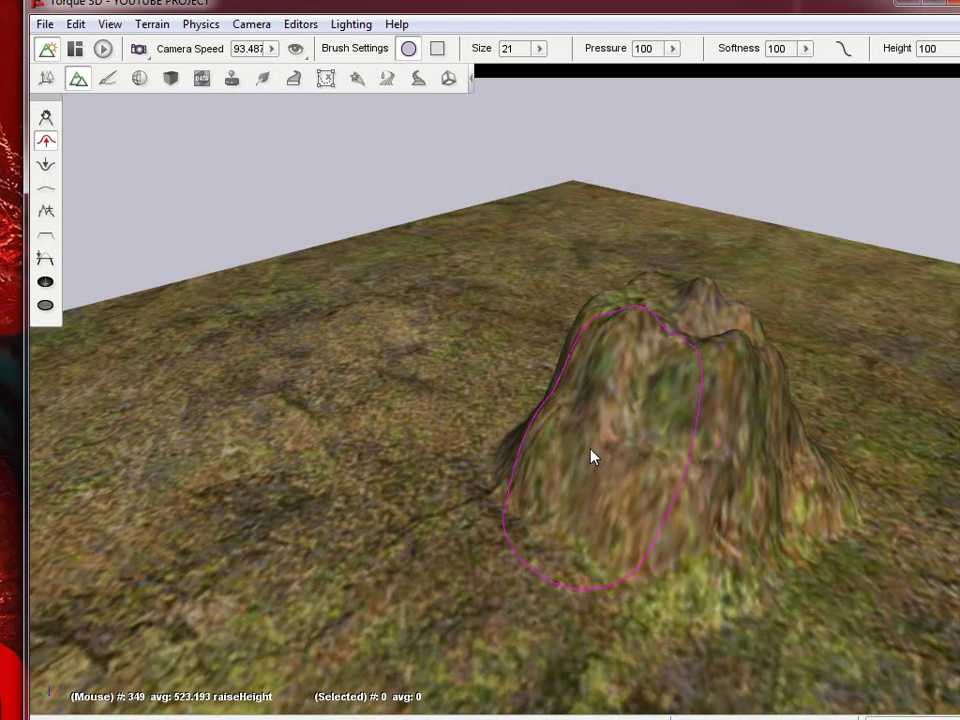
- Carve a ledge into the front of the hill with the Lower Height brush
{"action": "left_click", "coordinate": [42, 170]}
{"action": "left_click_drag", "start_coordinate": [725, 445], "coordinate": [621, 437]}
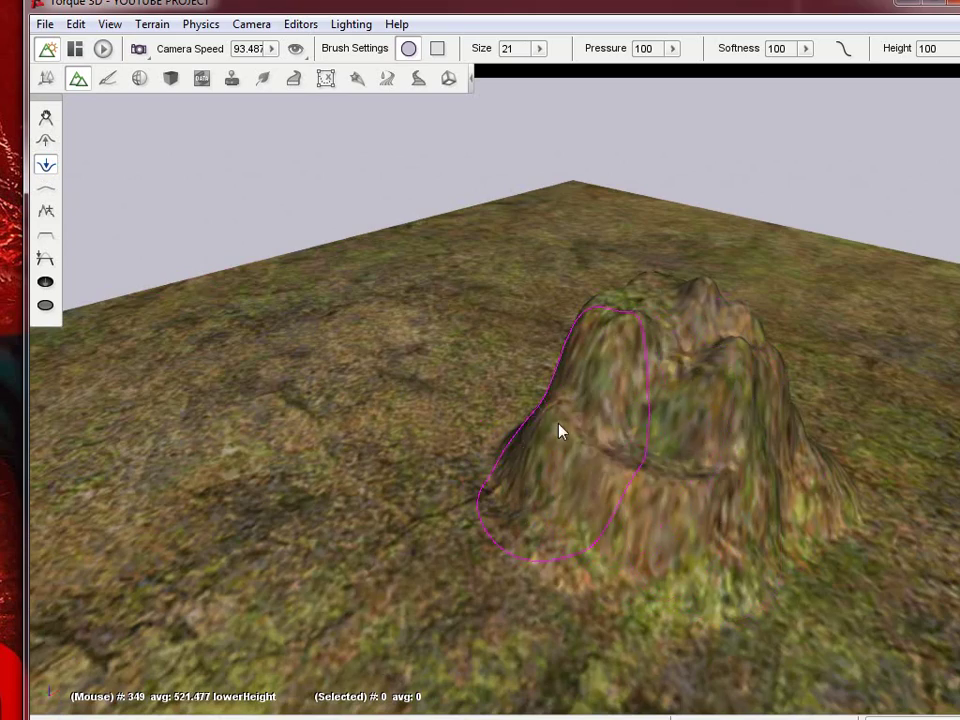
{"action": "key", "text": "w"}
{"action": "right_click_drag", "start_coordinate": [510, 366], "coordinate": [511, 373]}
{"action": "key", "text": "a"}
- Smooth the peaks on top of the hill with the Smooth Height brush
{"action": "left_click", "coordinate": [45, 187]}
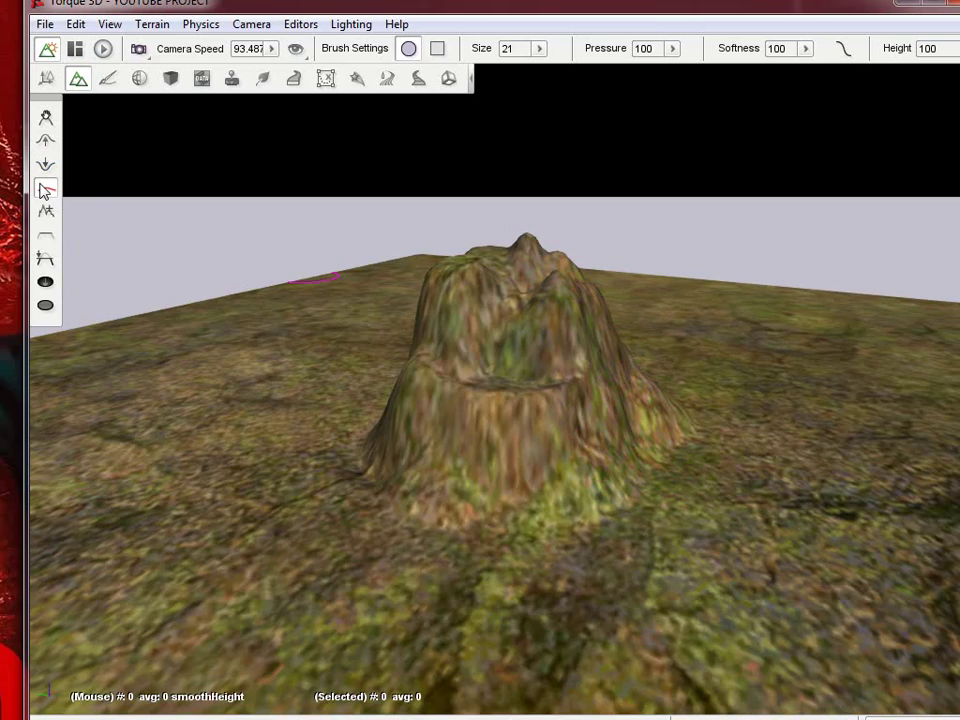
{"action": "key", "text": "w"}
{"action": "right_click_drag", "start_coordinate": [538, 261], "coordinate": [510, 371]}
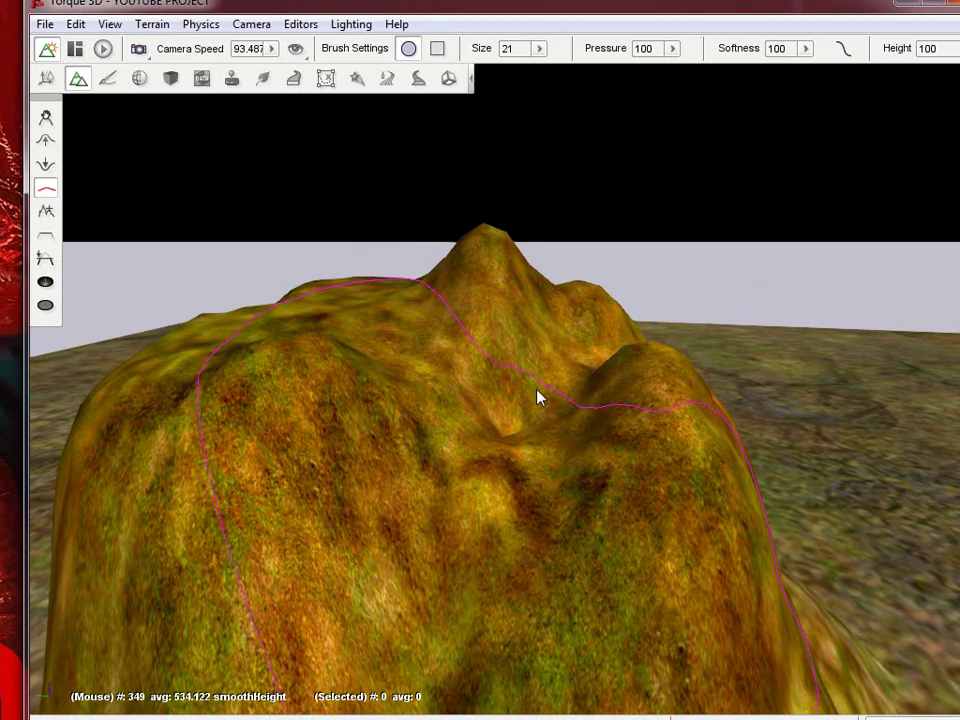
{"action": "mouse_move", "coordinate": [520, 403]}
{"action": "left_mouse_down"}
{"action": "mouse_move", "coordinate": [504, 429]}
{"action": "mouse_move", "coordinate": [514, 431]}
{"action": "mouse_move", "coordinate": [481, 435]}
{"action": "left_mouse_up"}
{"action": "right_click_drag", "start_coordinate": [511, 373], "coordinate": [512, 373]}
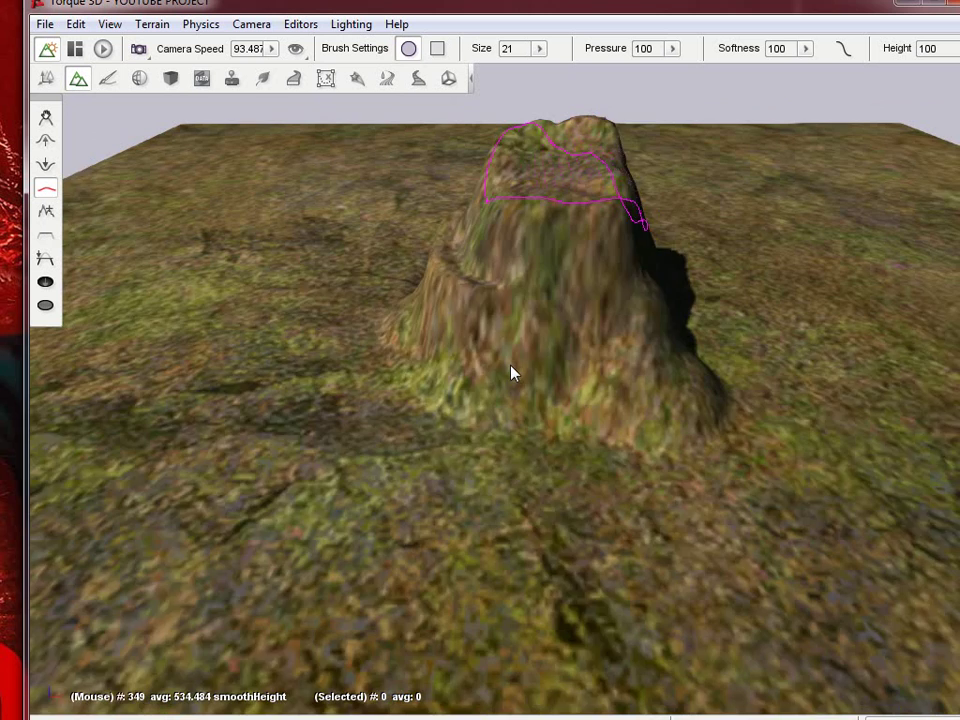
- Paint noise onto the flat ground beside the hill to form a cluster of jagged spires
{"action": "key", "text": "a"}
{"action": "right_click_drag", "start_coordinate": [510, 373], "coordinate": [565, 373]}
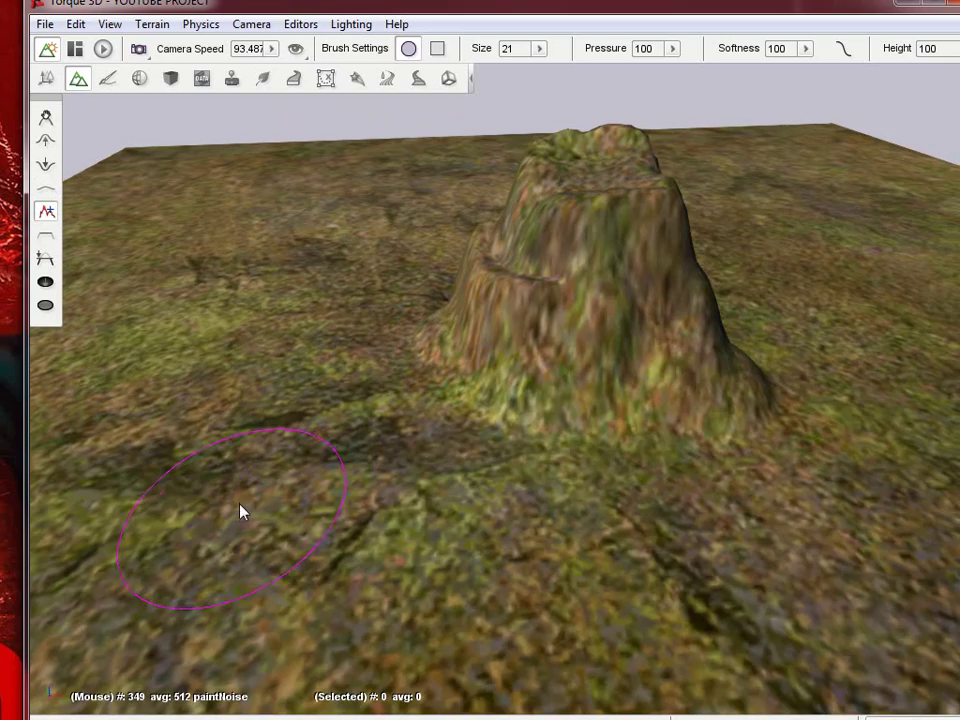
{"action": "scroll", "coordinate": [259, 500], "scroll_direction": "down", "scroll_amount": 3}
{"action": "mouse_move", "coordinate": [343, 510]}
{"action": "left_mouse_down"}
{"action": "mouse_move", "coordinate": [480, 514]}
{"action": "mouse_move", "coordinate": [562, 541]}
{"action": "mouse_move", "coordinate": [313, 540]}
{"action": "mouse_move", "coordinate": [478, 512]}
{"action": "left_mouse_up"}
{"action": "key", "text": "d"}
{"action": "right_click_drag", "start_coordinate": [478, 512], "coordinate": [512, 373]}
{"action": "key", "text": "d"}
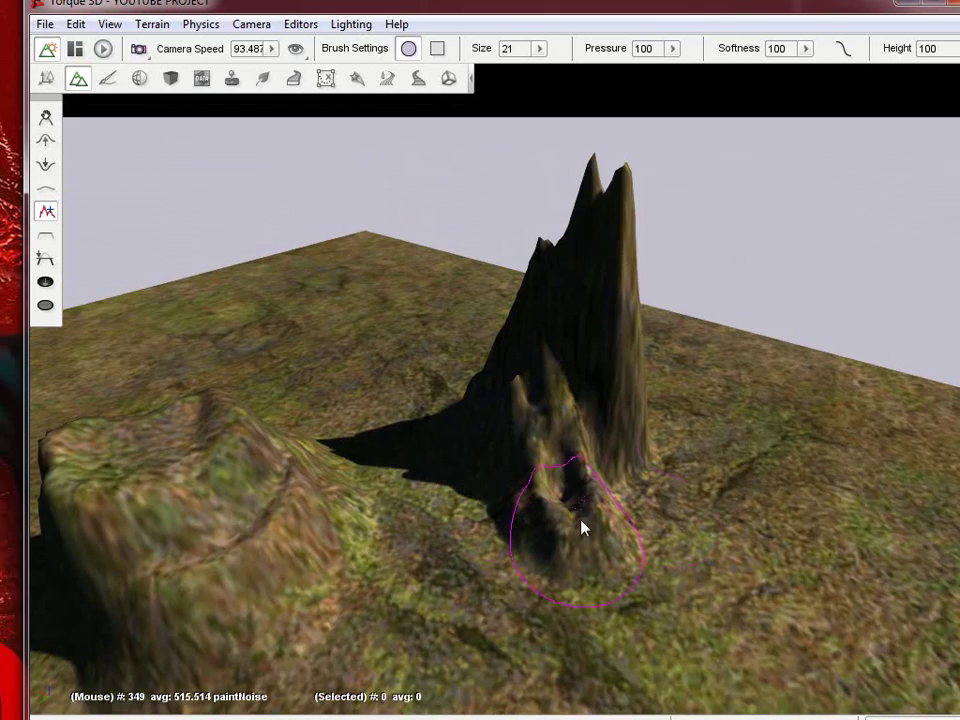
{"action": "scroll", "coordinate": [727, 524], "scroll_direction": "down", "scroll_amount": 5}
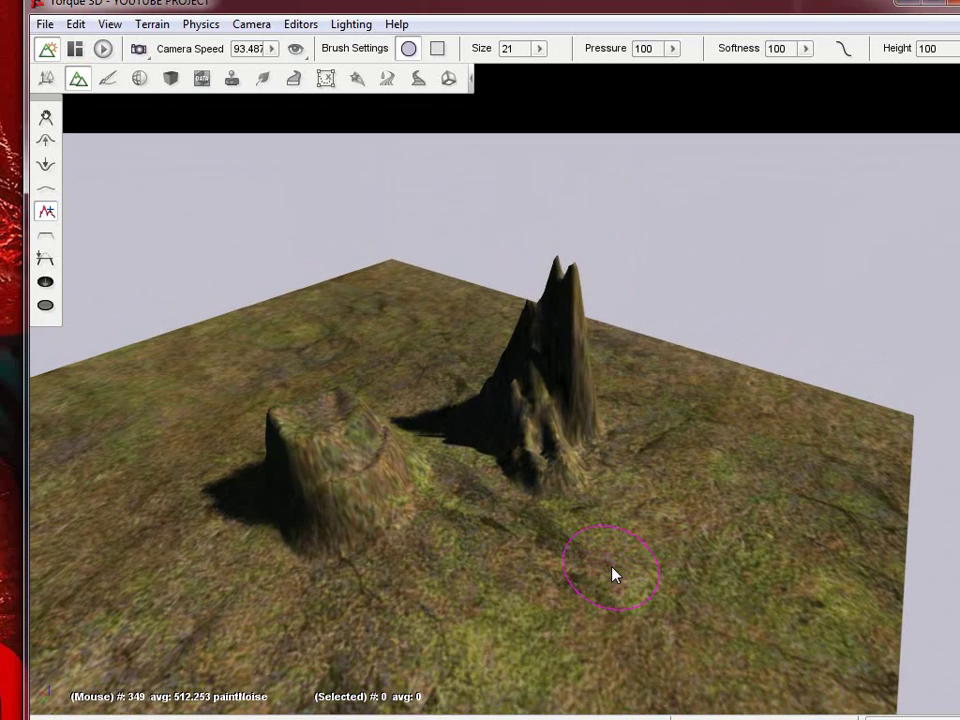
{"action": "mouse_move", "coordinate": [614, 574]}
{"action": "left_mouse_down"}
{"action": "mouse_move", "coordinate": [724, 523]}
{"action": "mouse_move", "coordinate": [589, 568]}
{"action": "mouse_move", "coordinate": [625, 570]}
{"action": "left_mouse_up"}
- Undo the noise strokes painted beside the hill
{"action": "key", "text": "s"}
{"action": "right_click_drag", "start_coordinate": [514, 371], "coordinate": [512, 373]}
{"action": "key", "text": "ctrl+z"}
{"action": "key", "text": "ctrl+z"}
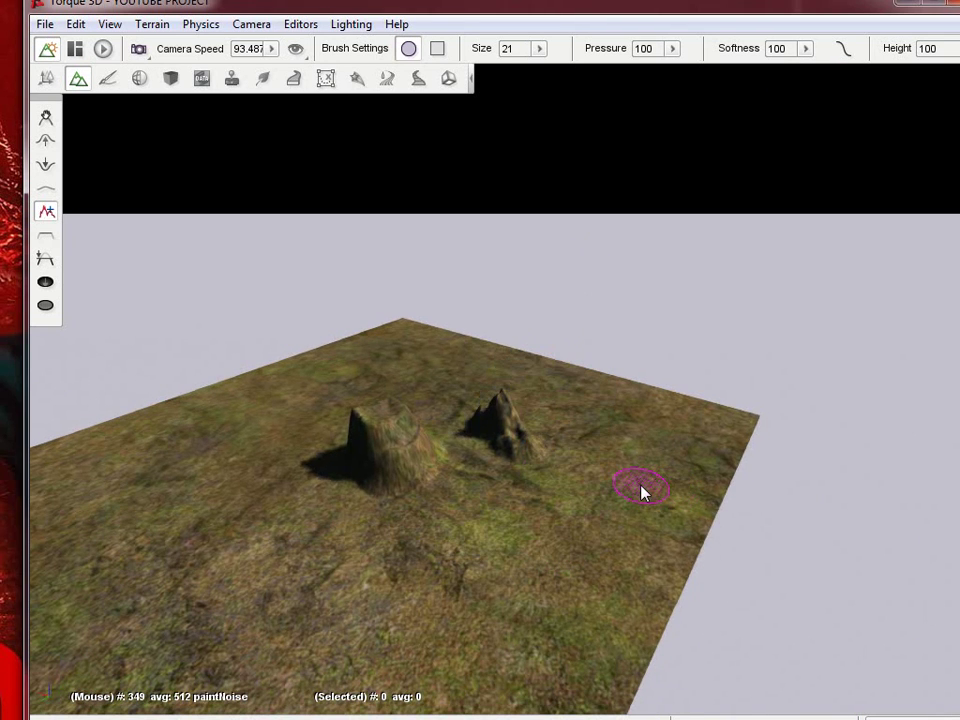
{"action": "key", "text": "ctrl+z"}
- Paint noise over the top of the existing hill to give it an uneven, jagged summit
{"action": "key", "text": "w"}
{"action": "right_click_drag", "start_coordinate": [642, 491], "coordinate": [511, 366]}
{"action": "key", "text": "d"}
{"action": "key", "text": "w"}
{"action": "key", "text": "d"}
{"action": "left_click_drag", "start_coordinate": [561, 426], "coordinate": [639, 382]}
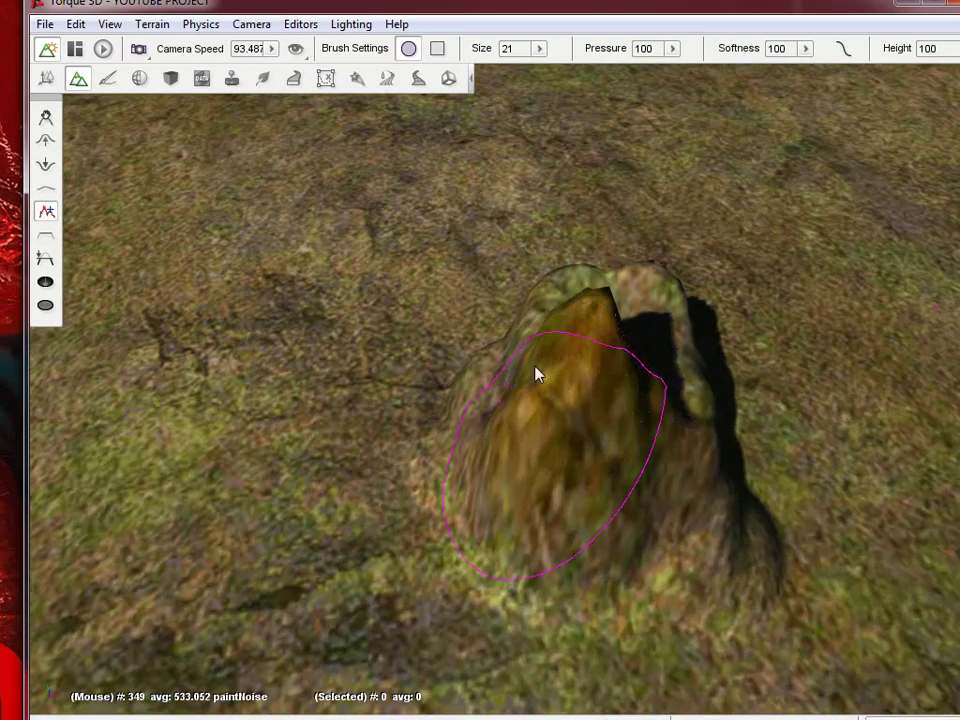
{"action": "key", "text": "d"}
{"action": "right_click_drag", "start_coordinate": [535, 372], "coordinate": [511, 373]}
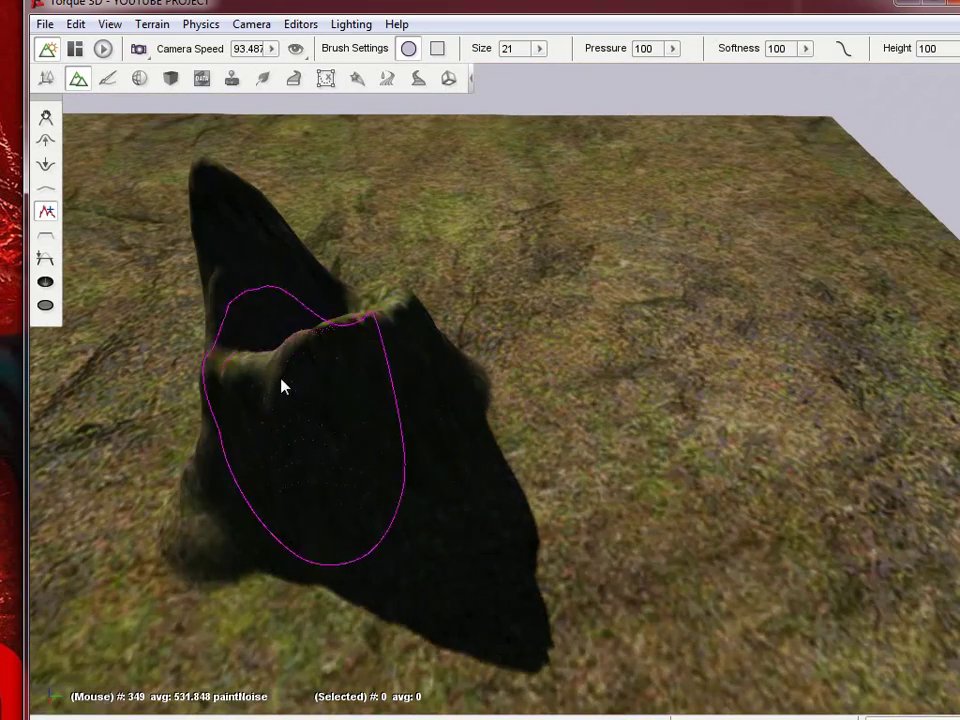
{"action": "mouse_move", "coordinate": [282, 387]}
{"action": "right_mouse_down"}
{"action": "mouse_move", "coordinate": [510, 375]}
{"action": "mouse_move", "coordinate": [360, 281]}
{"action": "mouse_move", "coordinate": [328, 281]}
{"action": "mouse_move", "coordinate": [511, 373]}
{"action": "mouse_move", "coordinate": [459, 326]}
{"action": "mouse_move", "coordinate": [497, 326]}
{"action": "mouse_move", "coordinate": [512, 404]}
{"action": "right_mouse_up"}
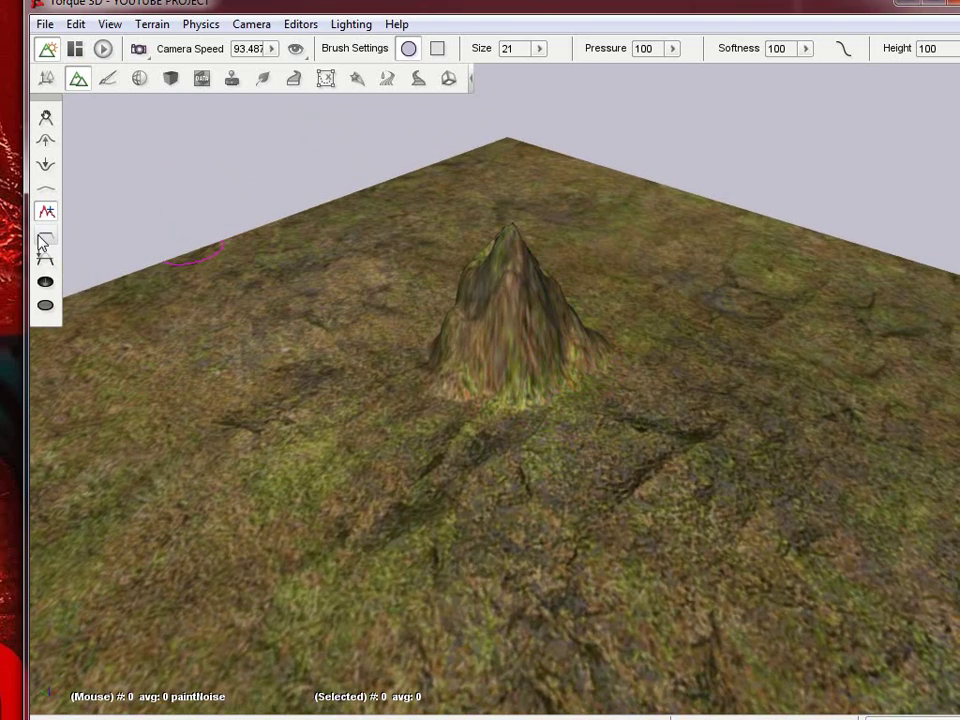
- Flatten a round patch at the foot of the hill with the Flatten Height brush and undo it
{"action": "right_click_drag", "start_coordinate": [557, 432], "coordinate": [511, 373]}
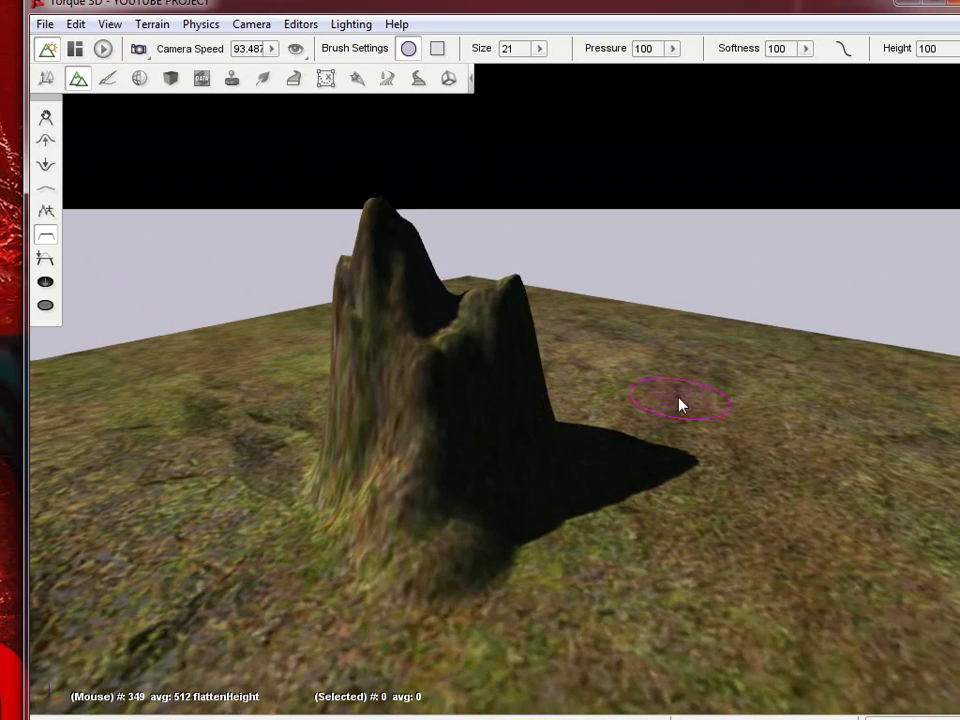
{"action": "left_click_drag", "start_coordinate": [375, 533], "coordinate": [403, 534]}
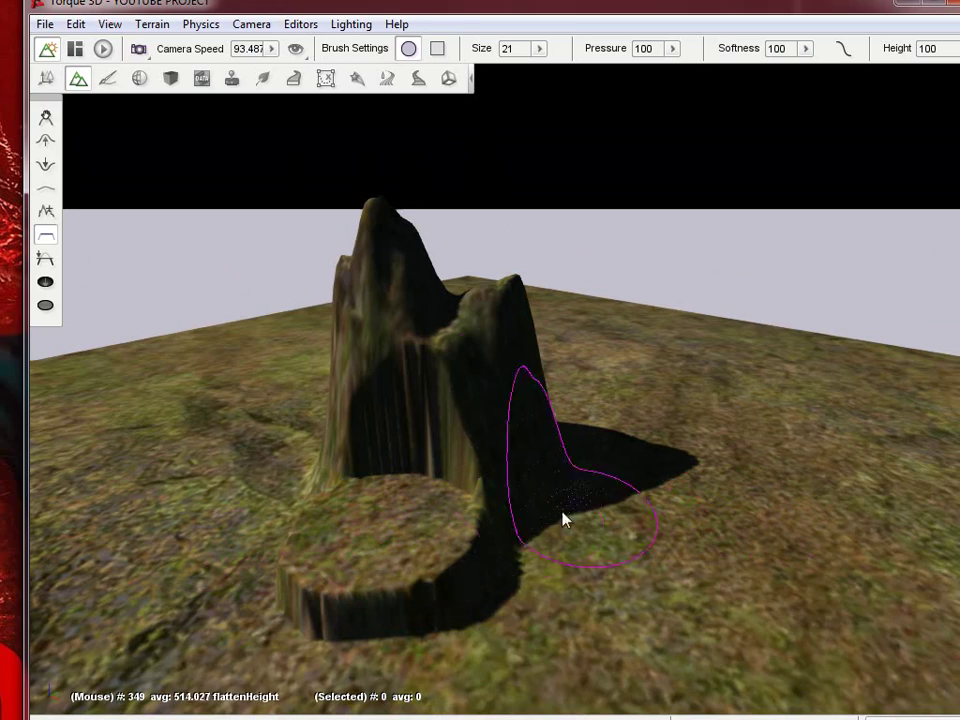
{"action": "right_click_drag", "start_coordinate": [510, 371], "coordinate": [511, 373]}
{"action": "key", "text": "s"}
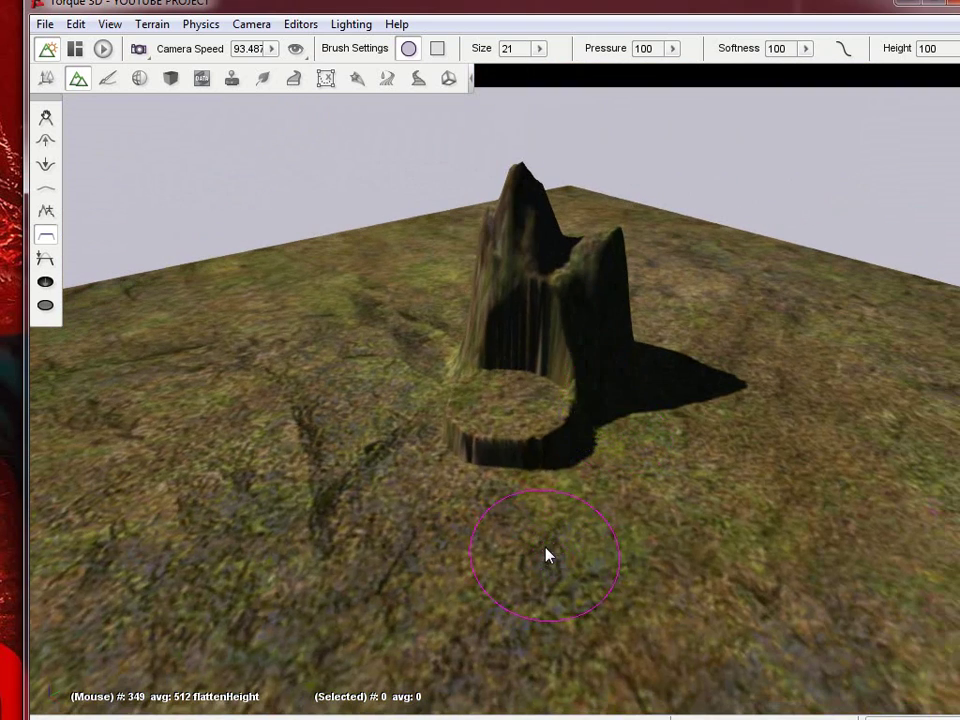
{"action": "key", "text": "ctrl+z"}
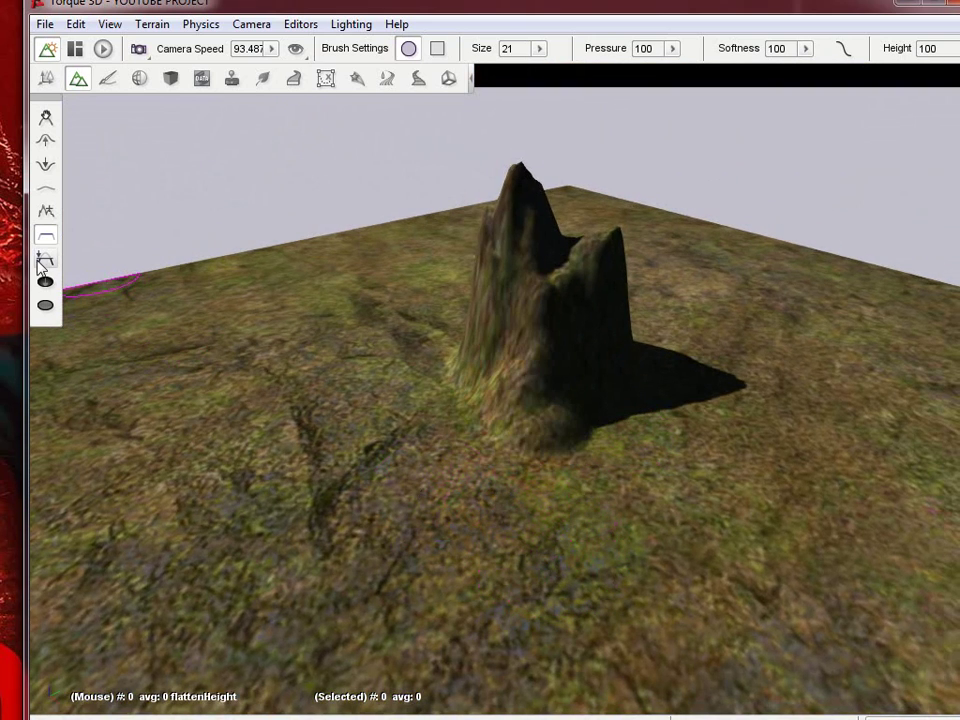
- Apply the Set Height brush at height 100 to the side of the hill and inspect the cut from above
{"action": "left_click", "coordinate": [585, 262]}
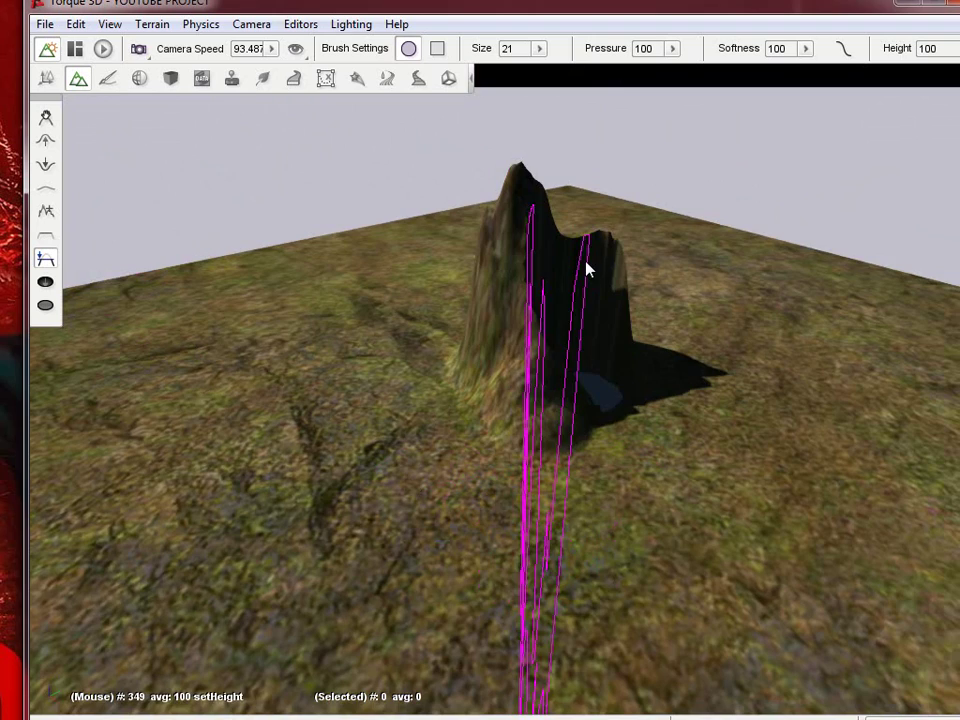
{"action": "mouse_move", "coordinate": [718, 335]}
{"action": "right_mouse_down"}
{"action": "mouse_move", "coordinate": [511, 368]}
{"action": "mouse_move", "coordinate": [718, 333]}
{"action": "right_mouse_up"}
{"action": "scroll", "coordinate": [511, 373], "scroll_direction": "up", "scroll_amount": 10}
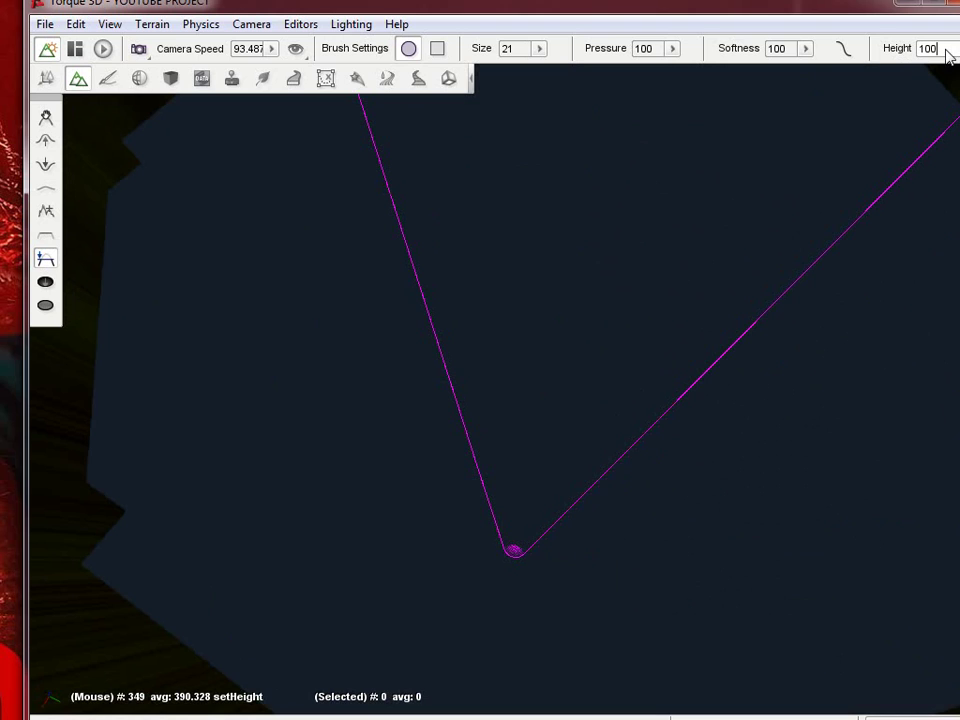
{"action": "mouse_move", "coordinate": [700, 275]}
{"action": "right_mouse_down"}
{"action": "mouse_move", "coordinate": [511, 366]}
{"action": "mouse_move", "coordinate": [700, 275]}
{"action": "right_mouse_up"}
{"action": "key", "text": "s"}
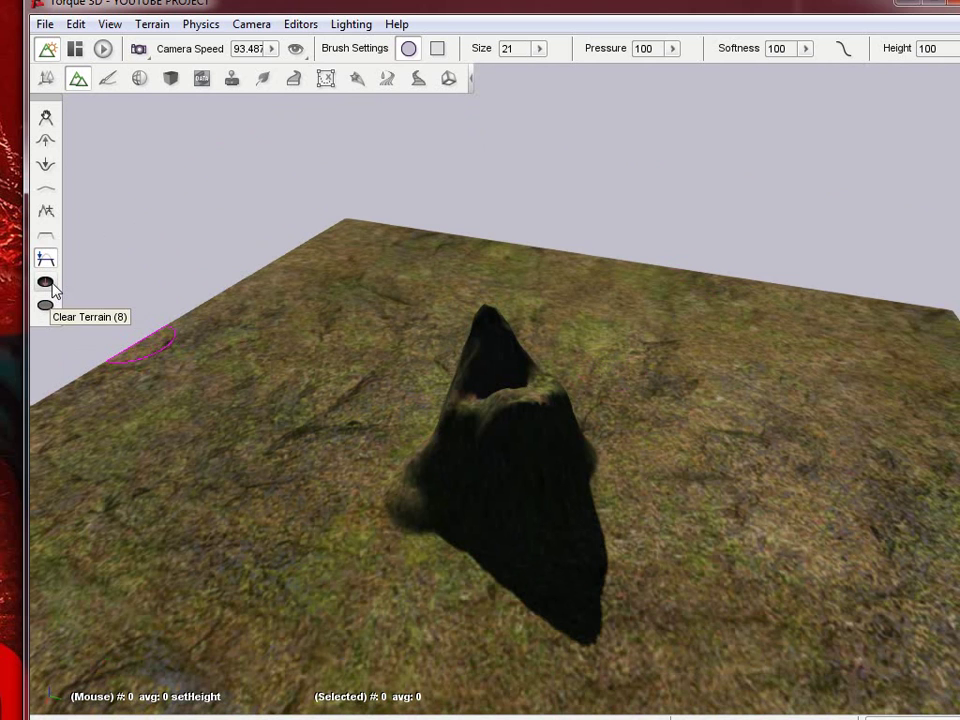
- Cut a hole in the flat ground beside the hill with Clear Terrain and restore the removed ground
{"action": "left_click", "coordinate": [45, 282]}
{"action": "mouse_move", "coordinate": [232, 440]}
{"action": "left_mouse_down"}
{"action": "mouse_move", "coordinate": [195, 508]}
{"action": "mouse_move", "coordinate": [238, 473]}
{"action": "left_mouse_up"}
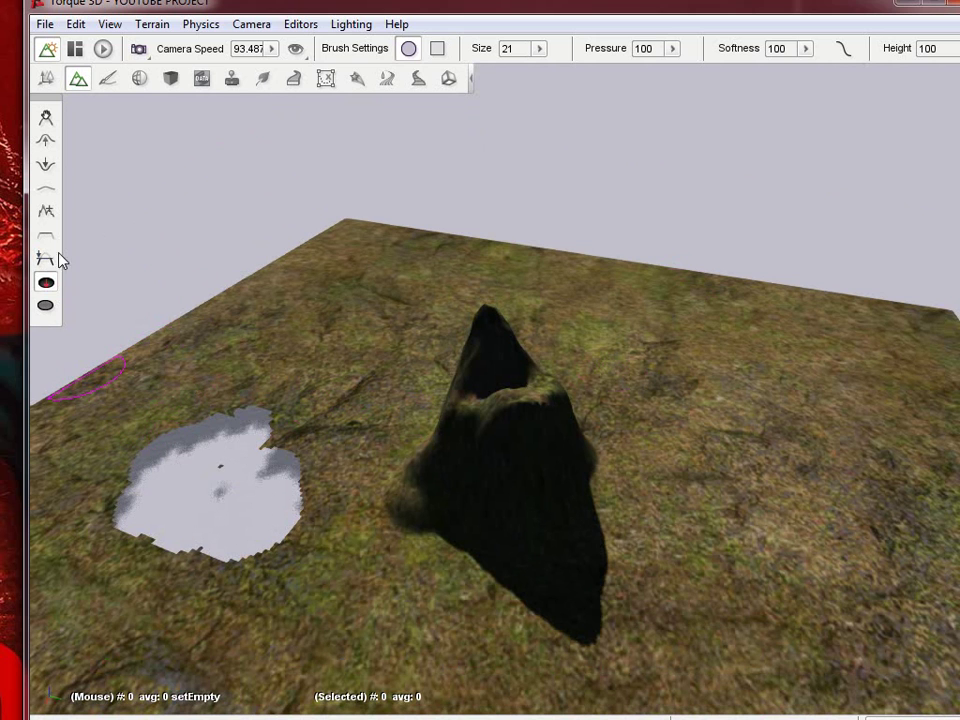
{"action": "mouse_move", "coordinate": [193, 436]}
{"action": "left_mouse_down"}
{"action": "mouse_move", "coordinate": [257, 490]}
{"action": "mouse_move", "coordinate": [240, 478]}
{"action": "left_mouse_up"}
- Fly around the terrain to examine the ground and the hill from several sides
{"action": "key", "text": "a"}
{"action": "right_click_drag", "start_coordinate": [511, 366], "coordinate": [511, 366]}
{"action": "key", "text": "w"}
{"action": "key", "text": "s"}
{"action": "key", "text": "w"}
{"action": "key", "text": "s"}
{"action": "key", "text": "w"}
{"action": "key", "text": "w"}
{"action": "key", "text": "w"}
{"action": "key", "text": "a"}
{"action": "key", "text": "s"}
{"action": "key", "text": "d"}
{"action": "key", "text": "w"}
{"action": "key", "text": "d"}
{"action": "key", "text": "s"}
{"action": "key", "text": "a"}
{"action": "key", "text": "w"}
{"action": "key", "text": "s"}
{"action": "key", "text": "d"}
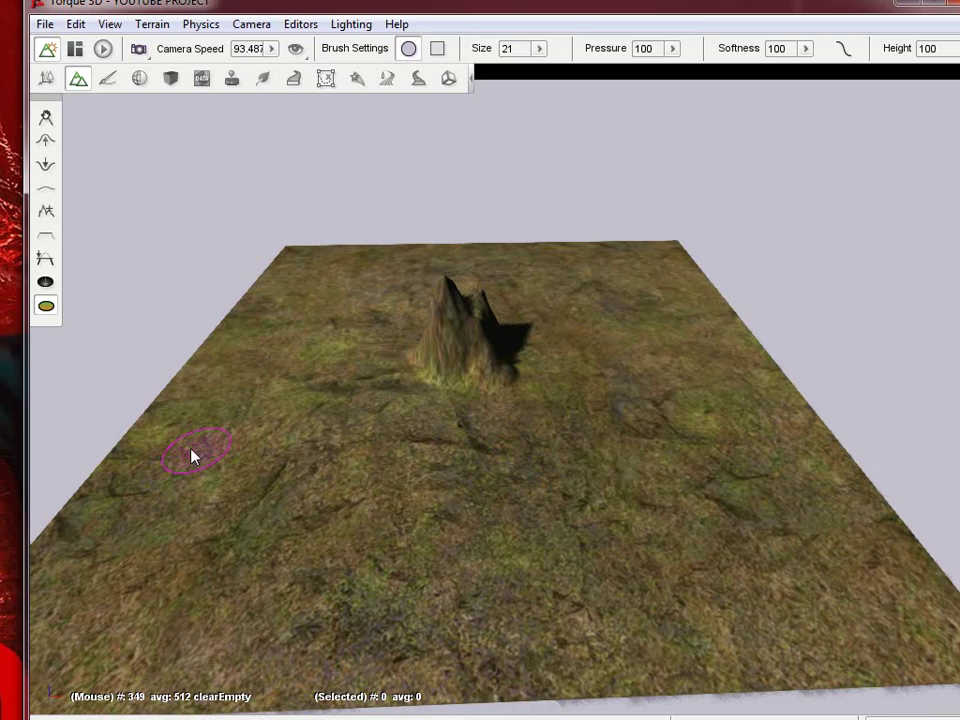
- Raise two low, roughly parallel ridges running outward from the foot of the hill with the Raise Height brush
{"action": "right_click_drag", "start_coordinate": [556, 396], "coordinate": [511, 366]}
{"action": "key", "text": "d"}
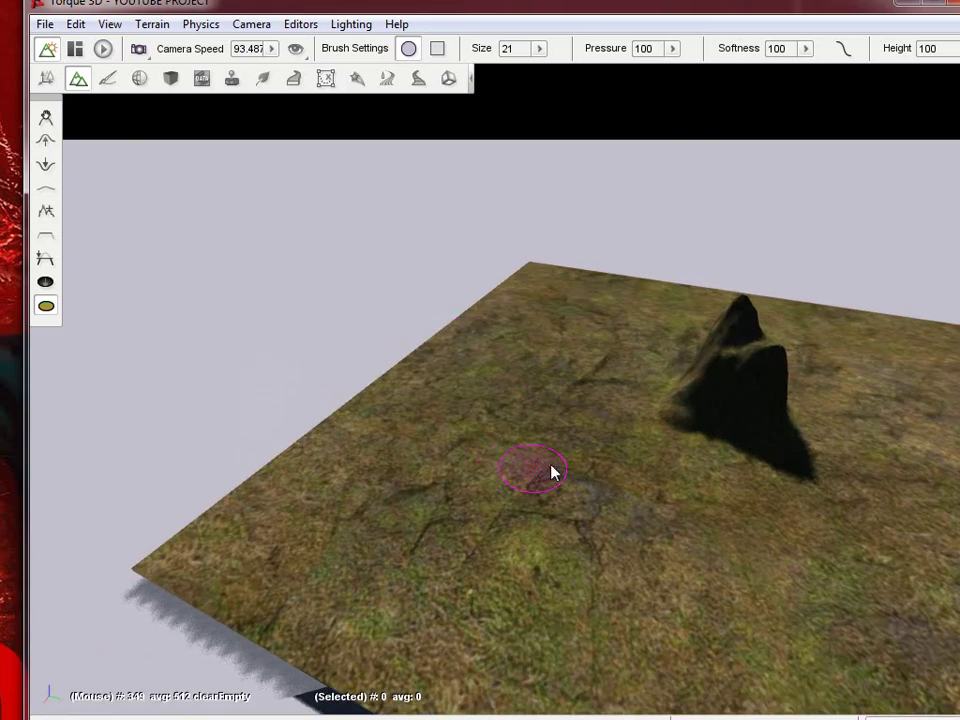
{"action": "left_click", "coordinate": [45, 141]}
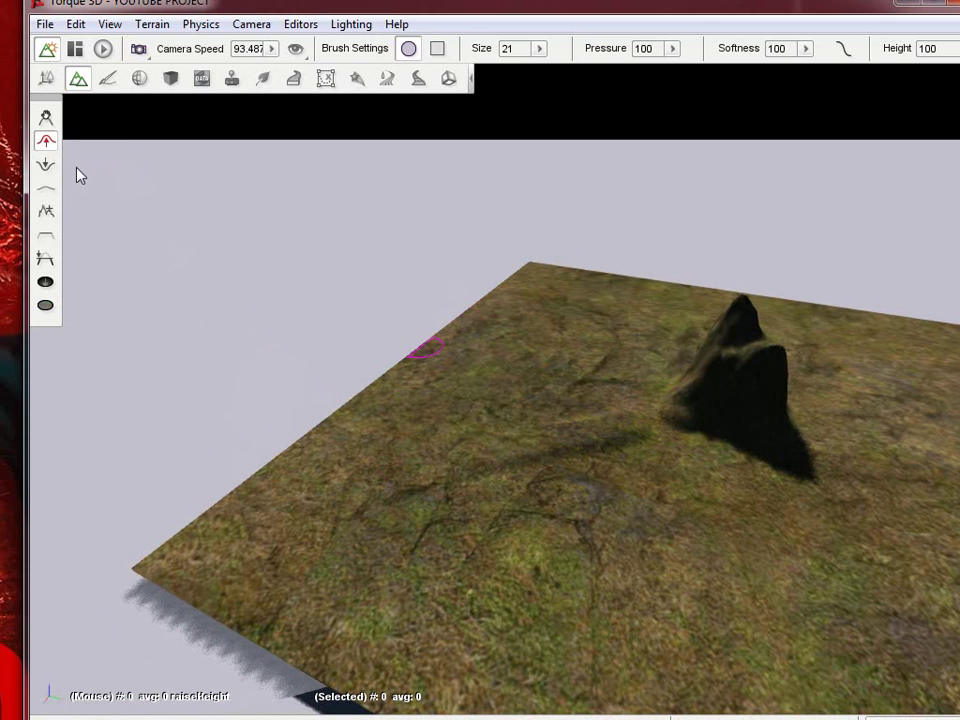
{"action": "left_click_drag", "start_coordinate": [674, 463], "coordinate": [486, 482]}
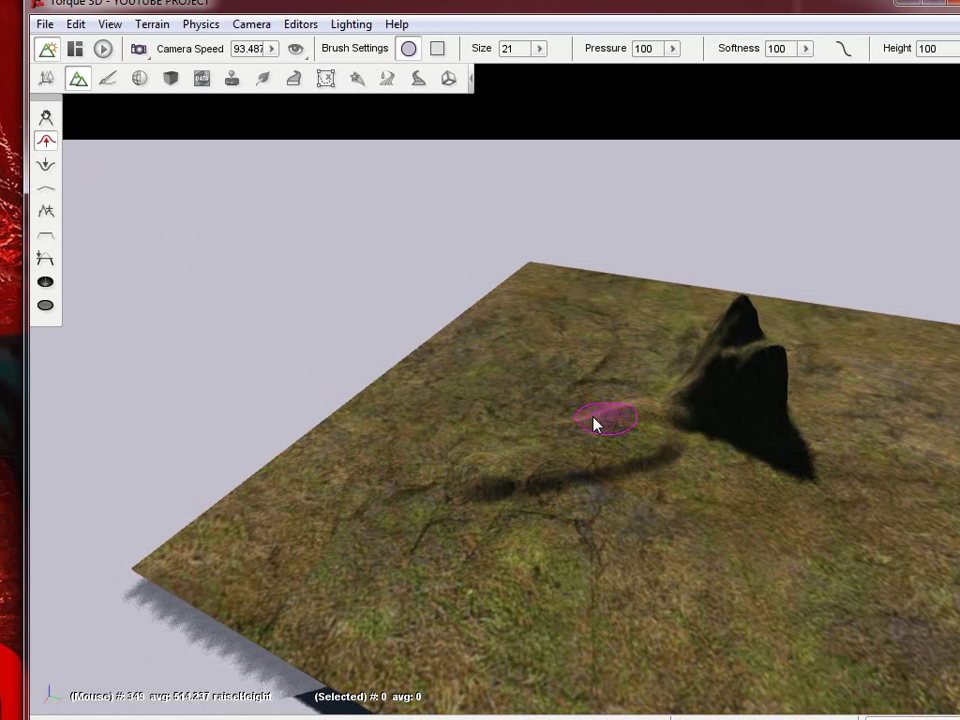
{"action": "left_click_drag", "start_coordinate": [593, 417], "coordinate": [484, 425]}
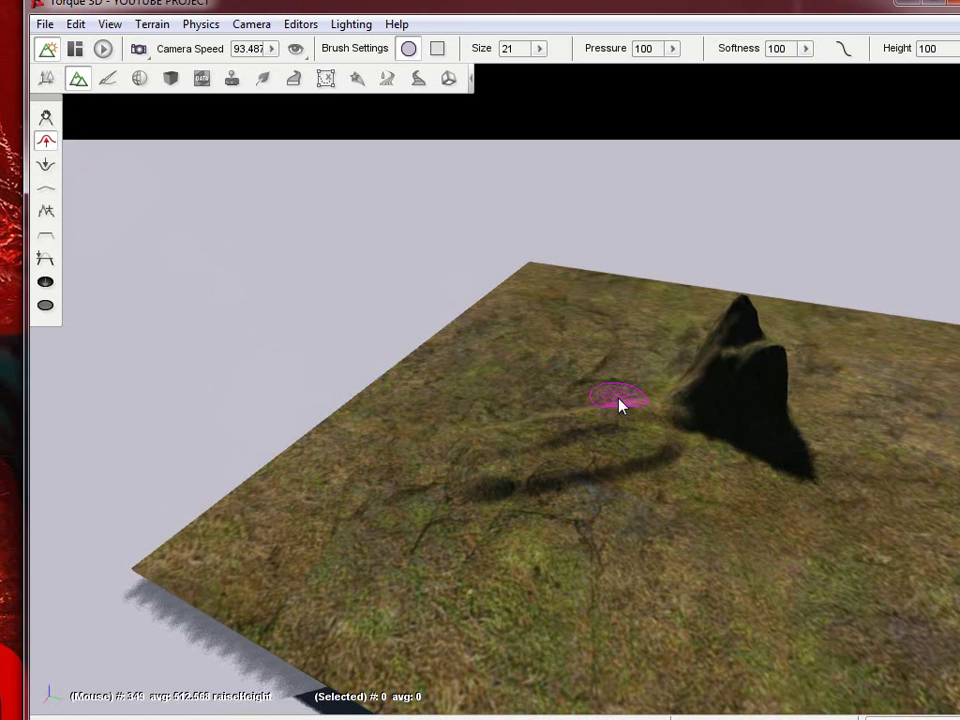
{"action": "key", "text": "w"}
{"action": "right_click_drag", "start_coordinate": [645, 461], "coordinate": [511, 365]}
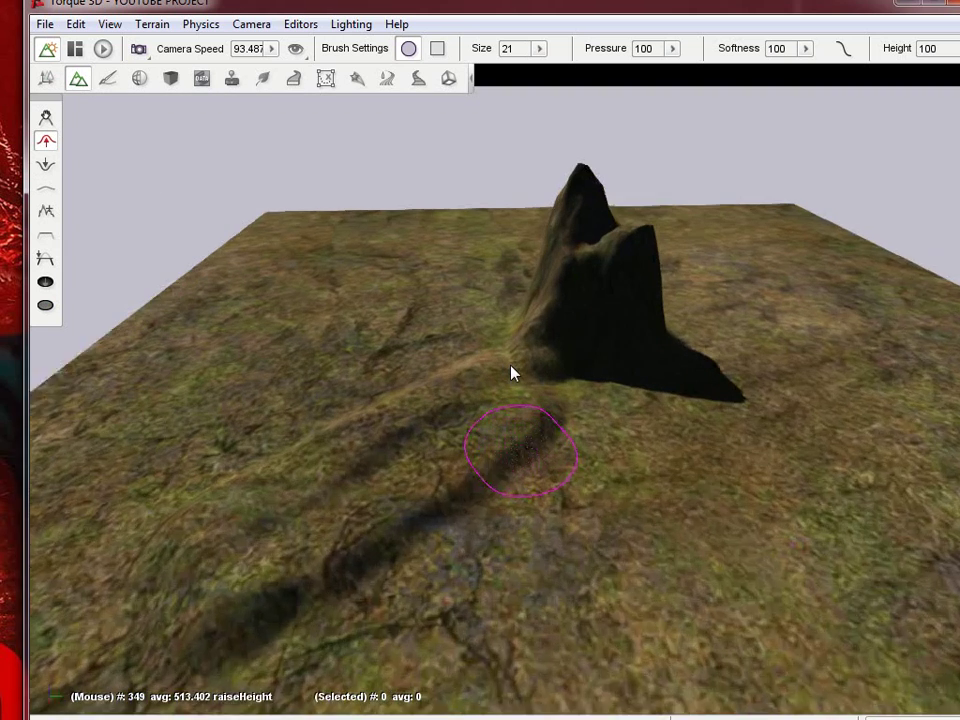
{"action": "key", "text": "w"}
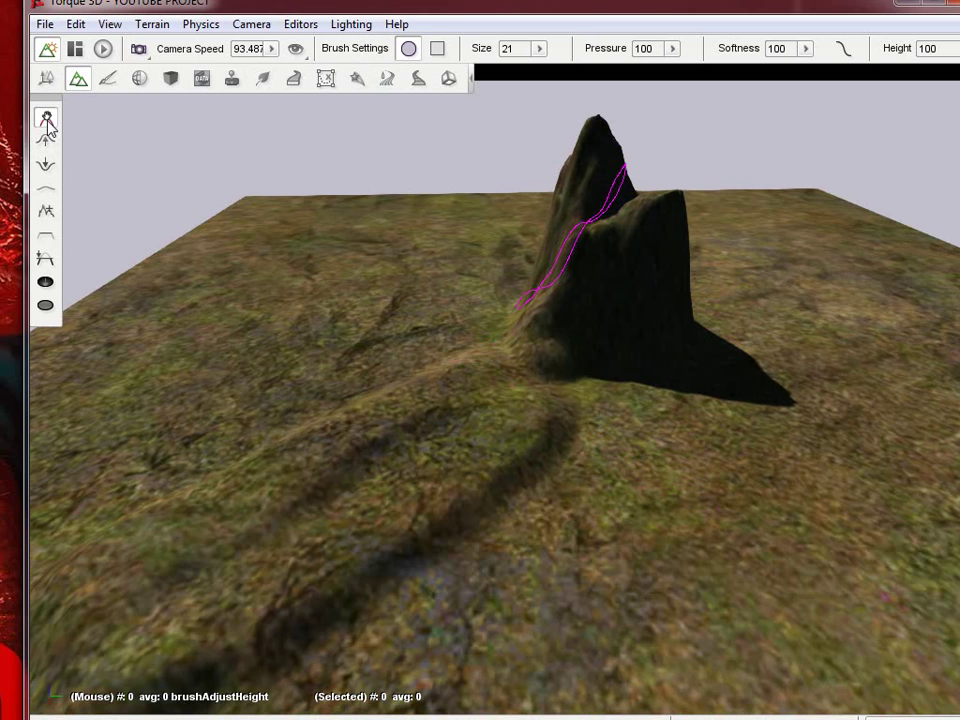
- Pull up a mound between the two ridges with the Grab Terrain brush at softness 100 and undo it
{"action": "left_click", "coordinate": [46, 118]}
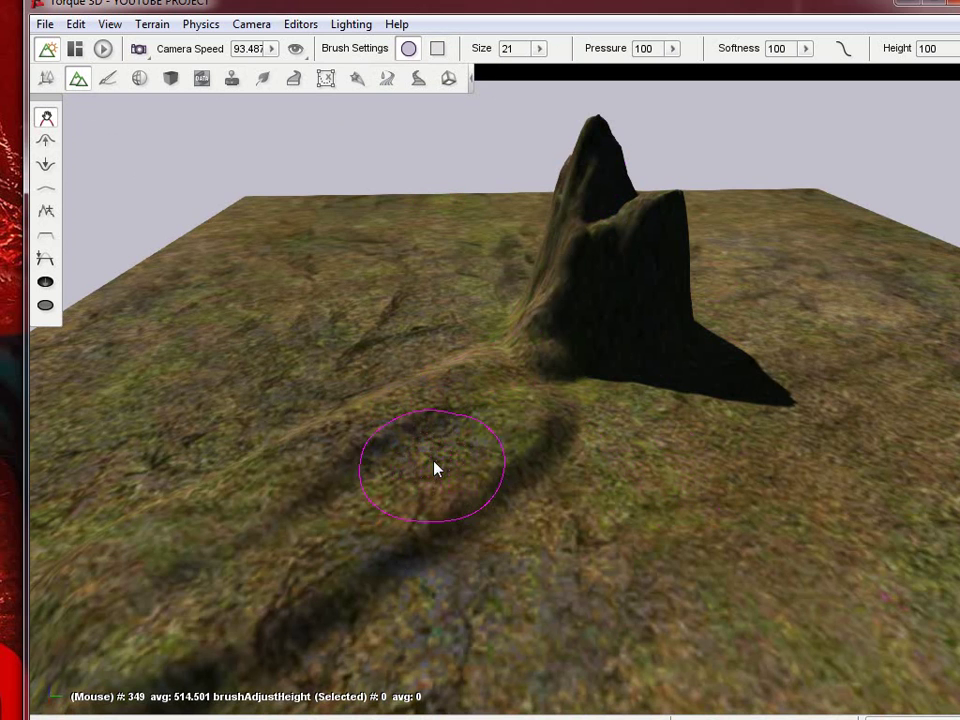
{"action": "mouse_move", "coordinate": [435, 467]}
{"action": "left_mouse_down"}
{"action": "mouse_move", "coordinate": [538, 416]}
{"action": "mouse_move", "coordinate": [514, 416]}
{"action": "mouse_move", "coordinate": [320, 497]}
{"action": "mouse_move", "coordinate": [392, 494]}
{"action": "mouse_move", "coordinate": [686, 306]}
{"action": "mouse_move", "coordinate": [756, 244]}
{"action": "mouse_move", "coordinate": [294, 452]}
{"action": "mouse_move", "coordinate": [478, 375]}
{"action": "mouse_move", "coordinate": [628, 267]}
{"action": "mouse_move", "coordinate": [784, 184]}
{"action": "mouse_move", "coordinate": [441, 471]}
{"action": "mouse_move", "coordinate": [521, 334]}
{"action": "mouse_move", "coordinate": [460, 371]}
{"action": "left_mouse_up"}
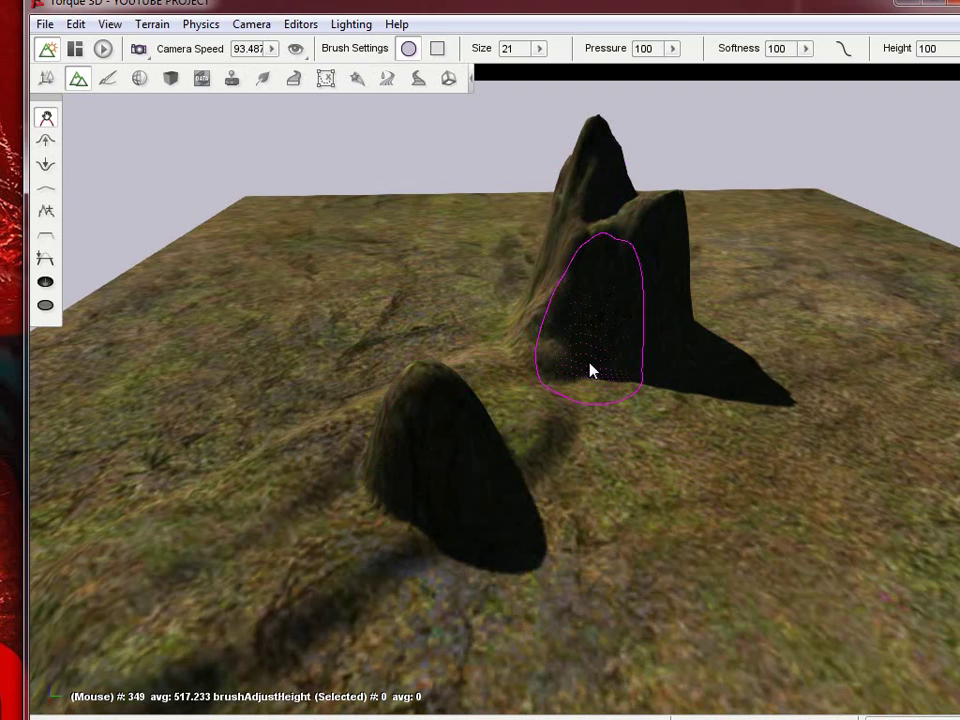
{"action": "key", "text": "ctrl+z"}
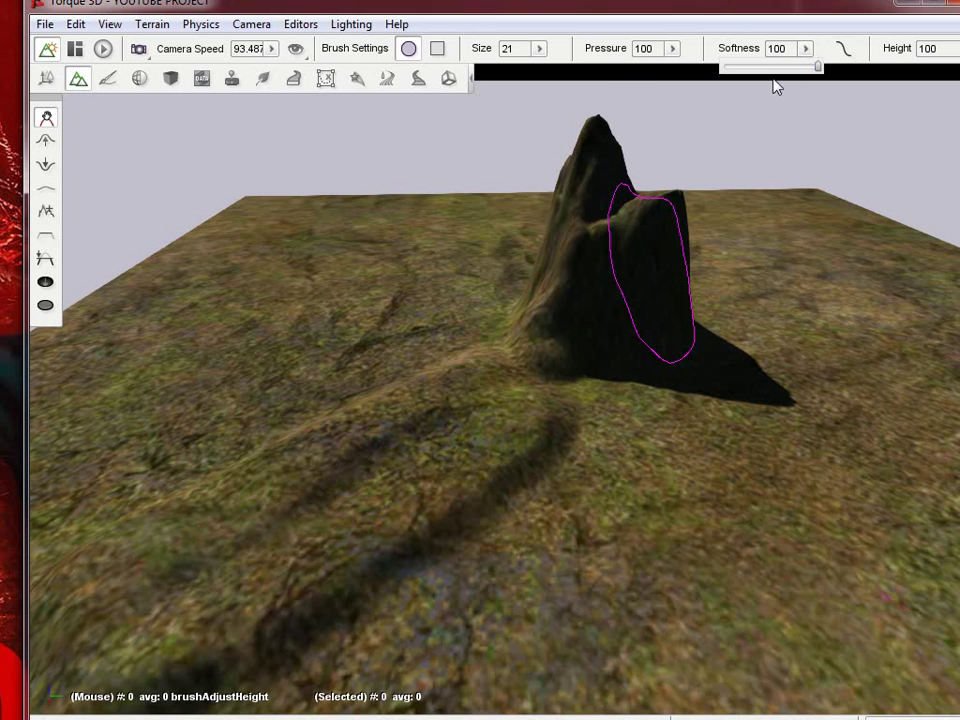
- Set the brush softness to 18.627 and pull up a steep-sided mound between the ridges
{"action": "left_click_drag", "start_coordinate": [777, 68], "coordinate": [748, 68]}
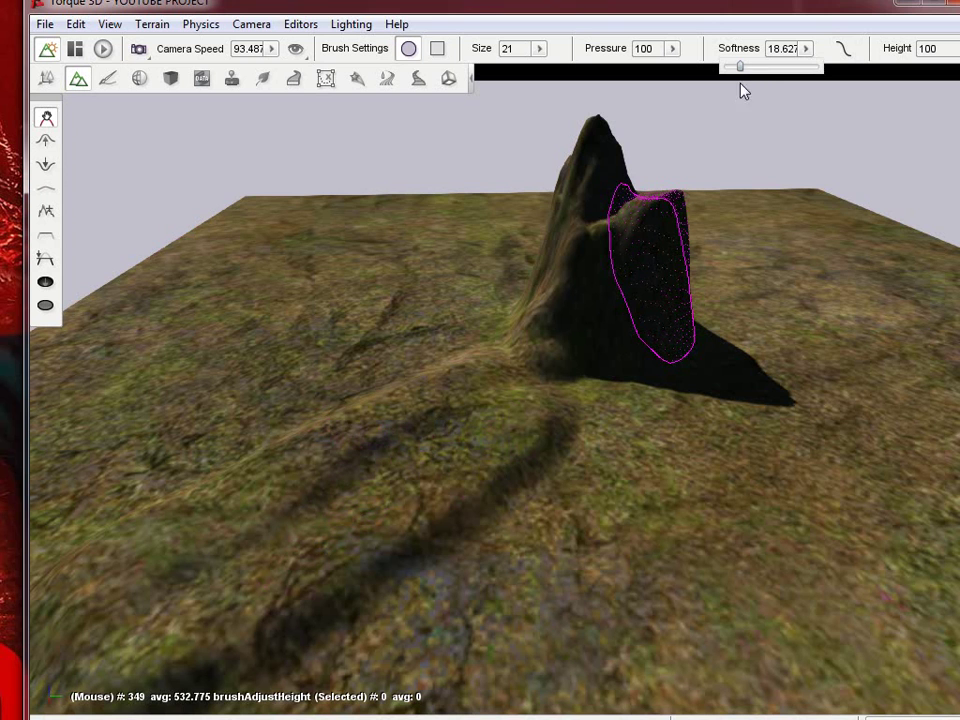
{"action": "mouse_move", "coordinate": [407, 493]}
{"action": "left_mouse_down"}
{"action": "mouse_move", "coordinate": [510, 476]}
{"action": "mouse_move", "coordinate": [586, 383]}
{"action": "left_mouse_up"}
{"action": "key", "text": "a"}
{"action": "mouse_move", "coordinate": [503, 512]}
{"action": "right_mouse_down"}
{"action": "mouse_move", "coordinate": [511, 366]}
{"action": "mouse_move", "coordinate": [529, 505]}
{"action": "right_mouse_up"}
{"action": "key", "text": "w"}
{"action": "key", "text": "s"}
{"action": "key", "text": "w"}
{"action": "key", "text": "s"}
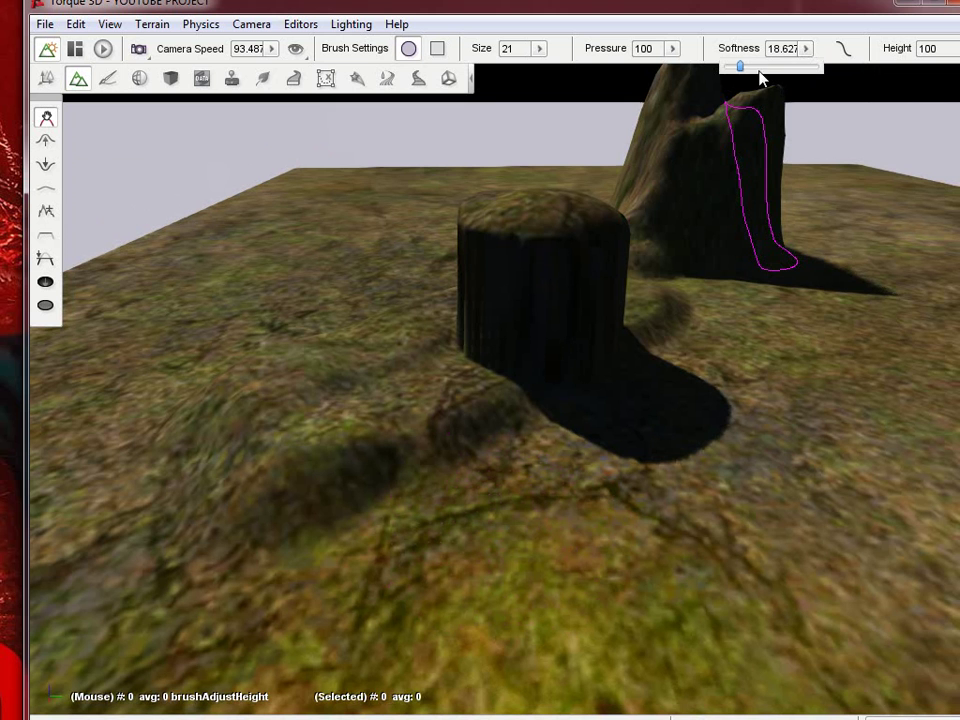
- Set the brush softness to 100 and pull up a rounded mound beside the steep-sided one
{"action": "left_click", "coordinate": [760, 70]}
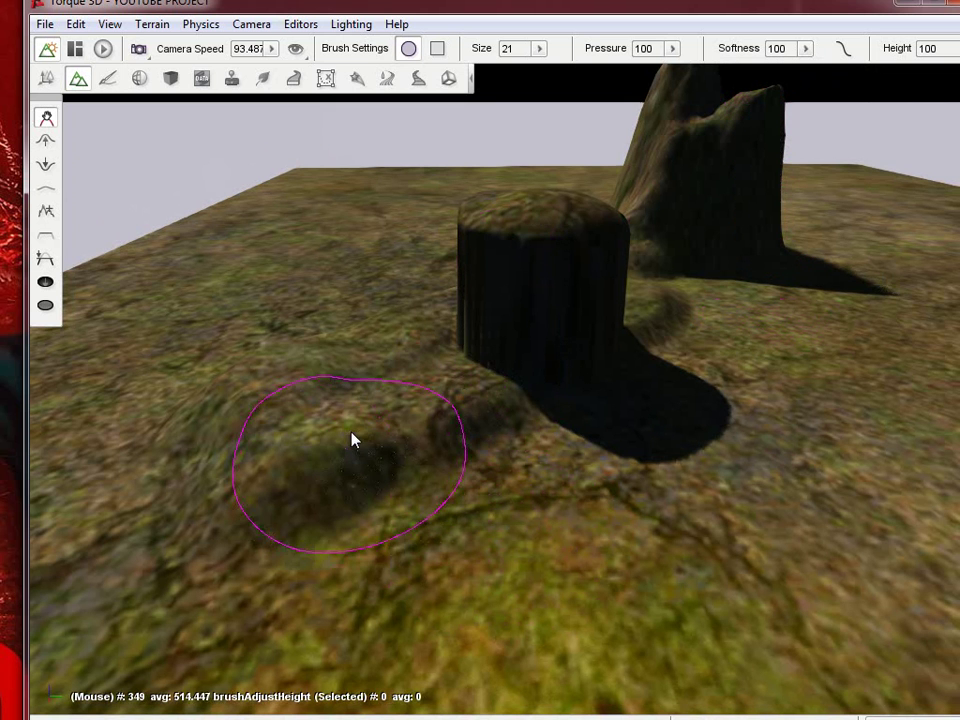
{"action": "left_click_drag", "start_coordinate": [351, 437], "coordinate": [337, 326]}
{"action": "right_click_drag", "start_coordinate": [512, 373], "coordinate": [512, 373]}
{"action": "key", "text": "s"}
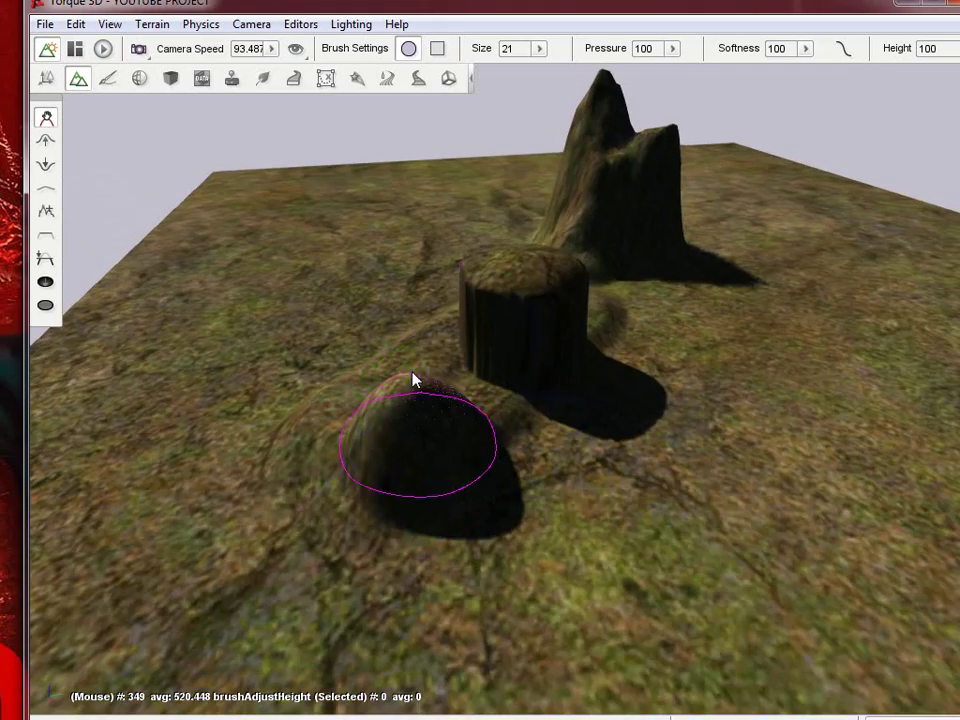
- Undo both the rounded and the steep-sided mounds
{"action": "key", "text": "ctrl+z"}
{"action": "key", "text": "ctrl+z"}
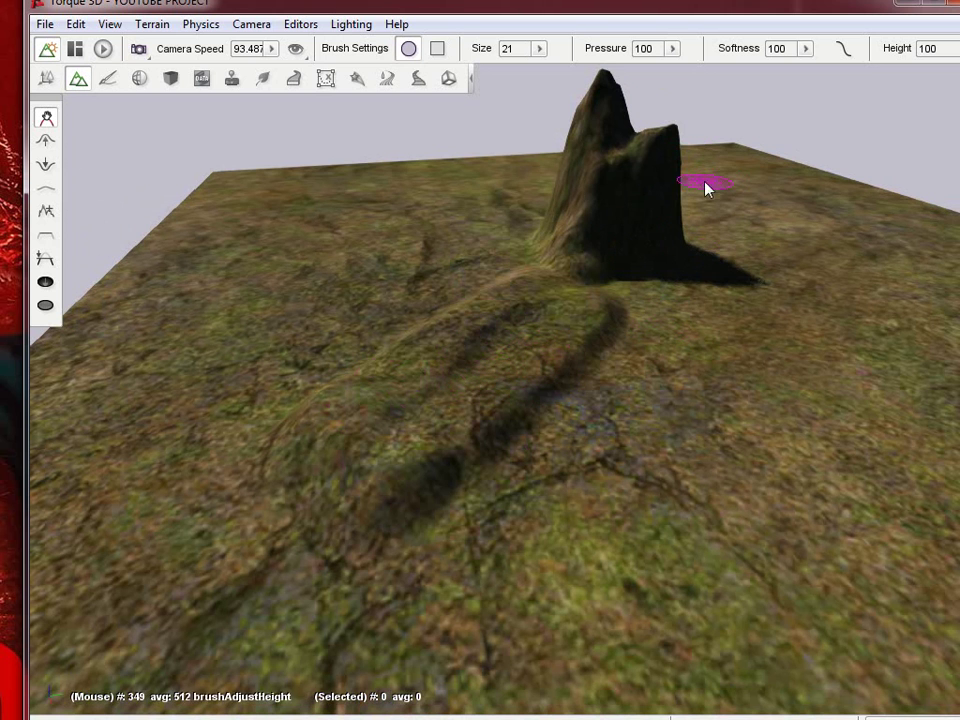
- View the Brush Softness Curve and close it without changing the curve
{"action": "left_click", "coordinate": [842, 50]}
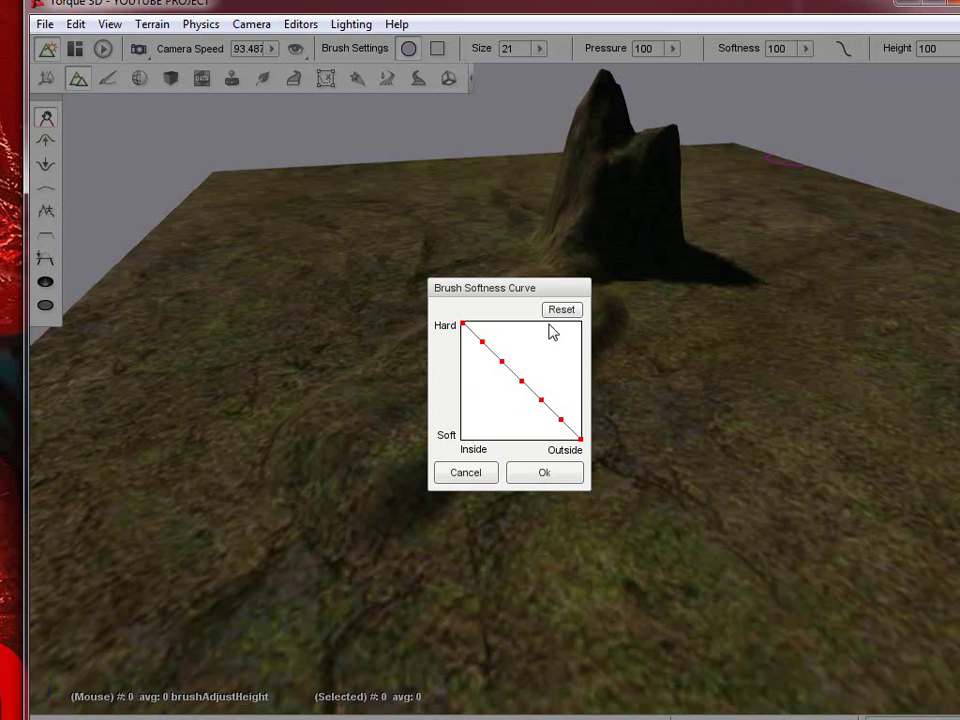
{"action": "left_click", "coordinate": [466, 473]}
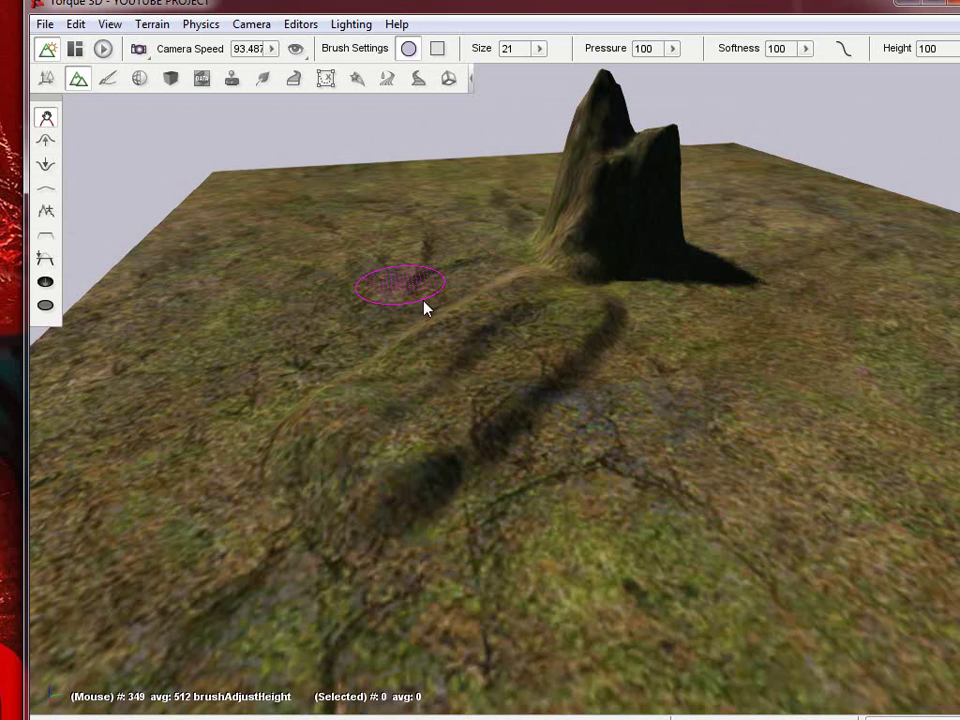
- Pull up trial mounds on the ridges with the Grab Terrain brush and undo them
{"action": "left_click_drag", "start_coordinate": [482, 379], "coordinate": [575, 296]}
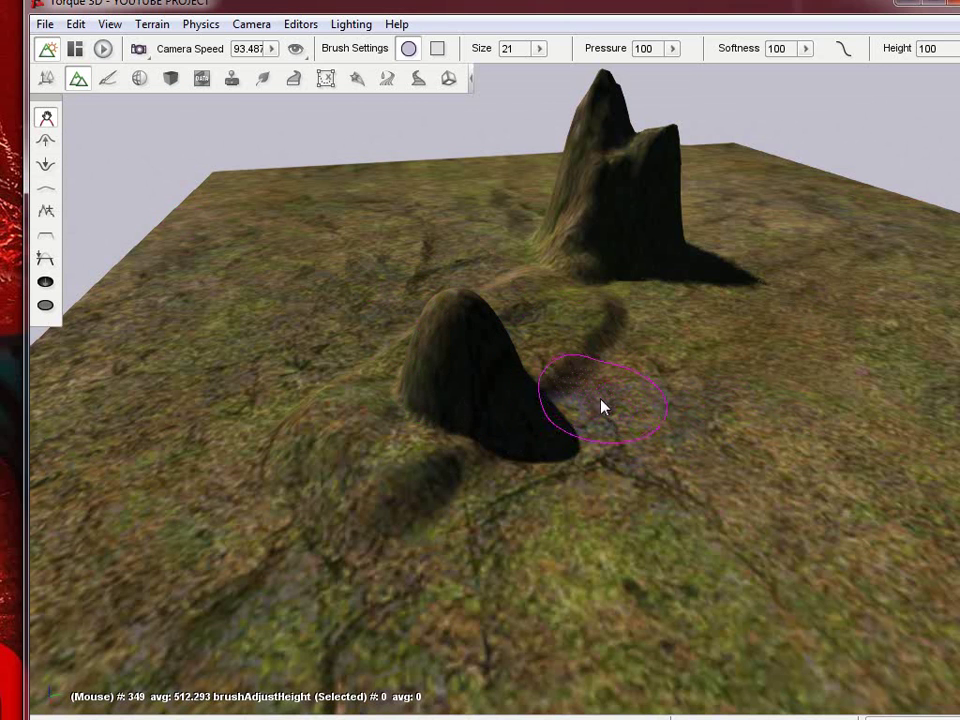
{"action": "key", "text": "ctrl+z"}
{"action": "left_click", "coordinate": [50, 145]}
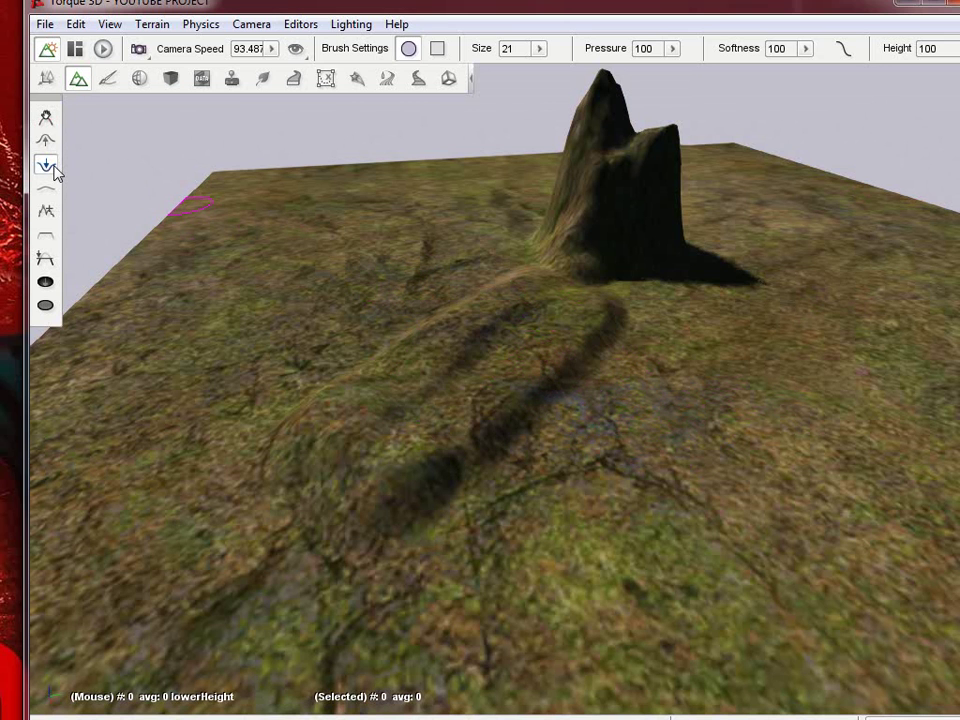
{"action": "left_click", "coordinate": [45, 260]}
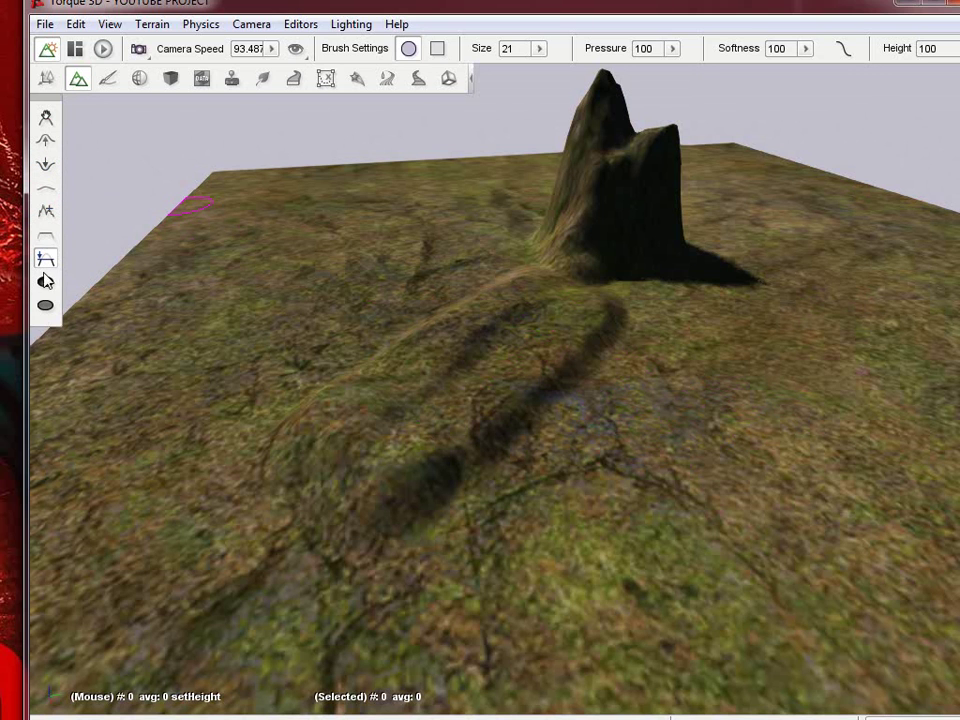
{"action": "left_click", "coordinate": [45, 285]}
{"action": "left_click", "coordinate": [45, 117]}
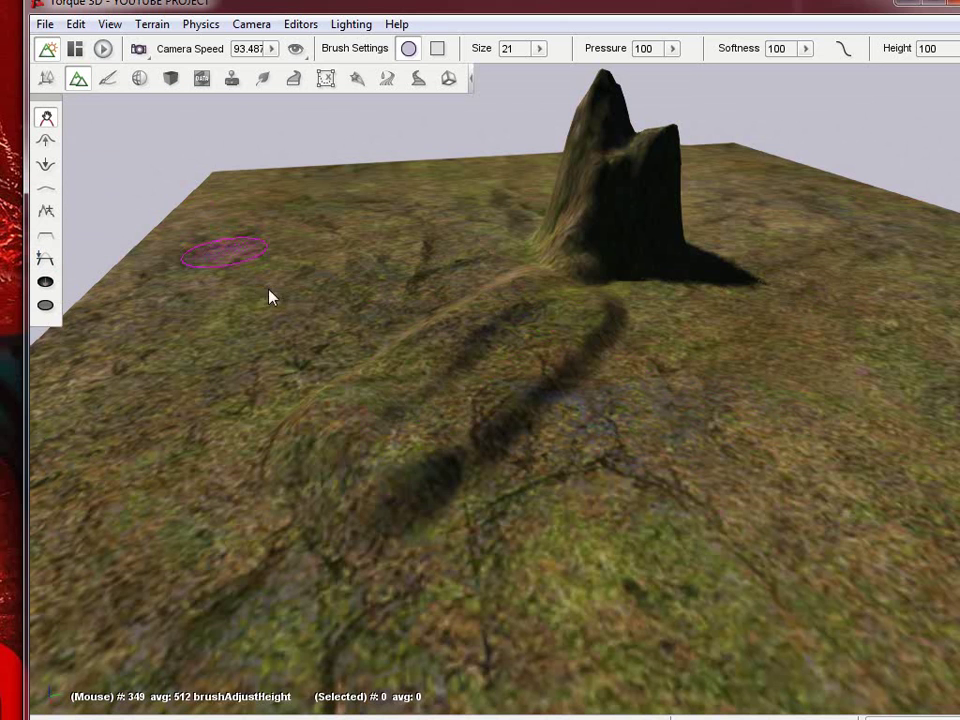
{"action": "left_click_drag", "start_coordinate": [444, 400], "coordinate": [555, 300]}
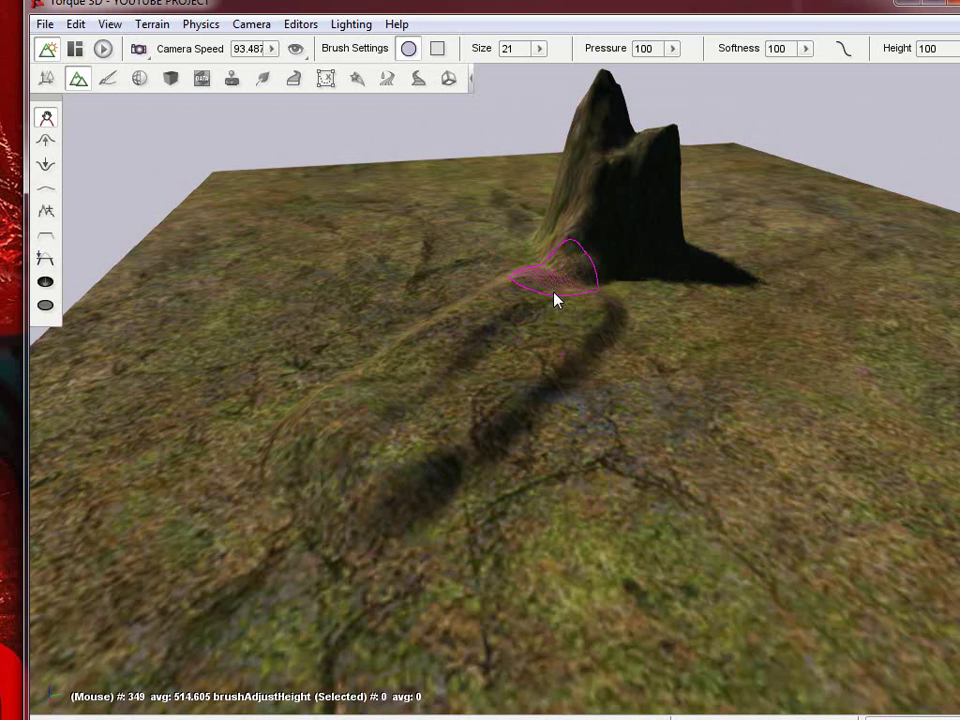
- Raise the ground along the ridges in front of the hill with the Raise Height brush
{"action": "left_click", "coordinate": [46, 141]}
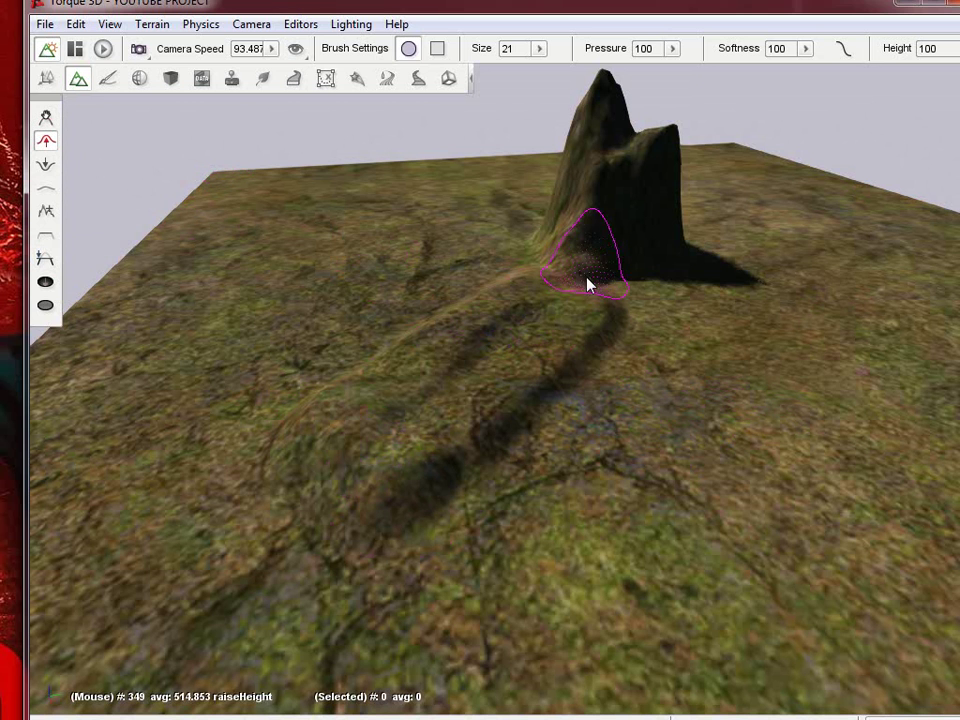
{"action": "mouse_move", "coordinate": [535, 319]}
{"action": "left_mouse_down"}
{"action": "mouse_move", "coordinate": [448, 401]}
{"action": "mouse_move", "coordinate": [287, 422]}
{"action": "mouse_move", "coordinate": [540, 274]}
{"action": "mouse_move", "coordinate": [478, 290]}
{"action": "mouse_move", "coordinate": [456, 315]}
{"action": "mouse_move", "coordinate": [506, 271]}
{"action": "mouse_move", "coordinate": [480, 312]}
{"action": "left_mouse_up"}
- Raise an uneven ridge from the hill's opposite side towards the terrain edge with the size 21 Raise Height brush
{"action": "key", "text": "a"}
{"action": "key", "text": "s"}
{"action": "right_click_drag", "start_coordinate": [510, 373], "coordinate": [510, 374]}
{"action": "key", "text": "w"}
{"action": "key", "text": "d"}
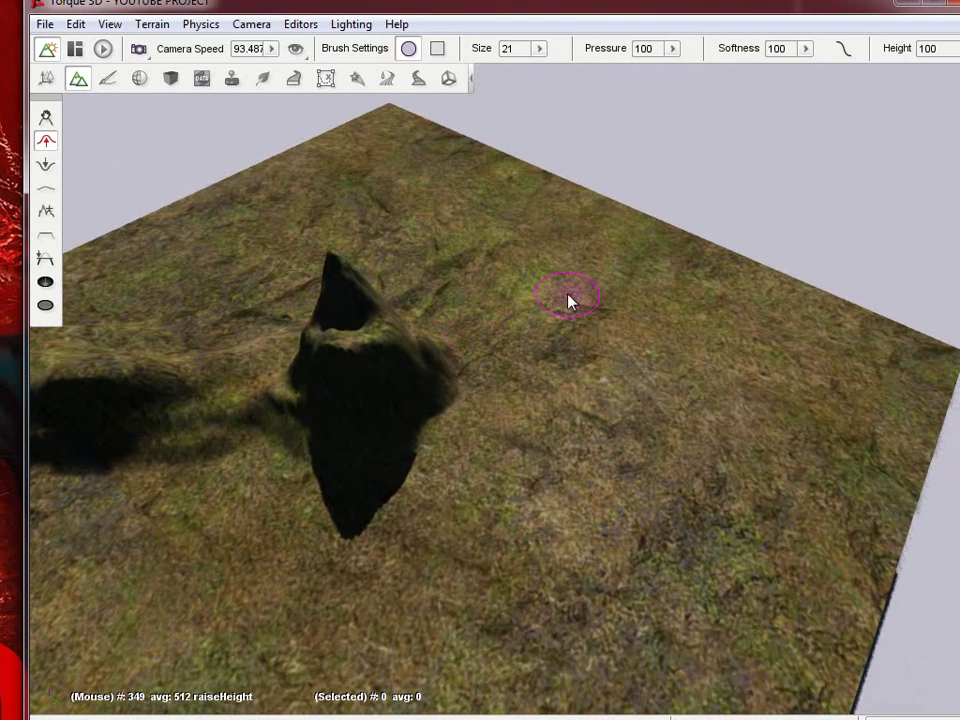
{"action": "left_click", "coordinate": [540, 49]}
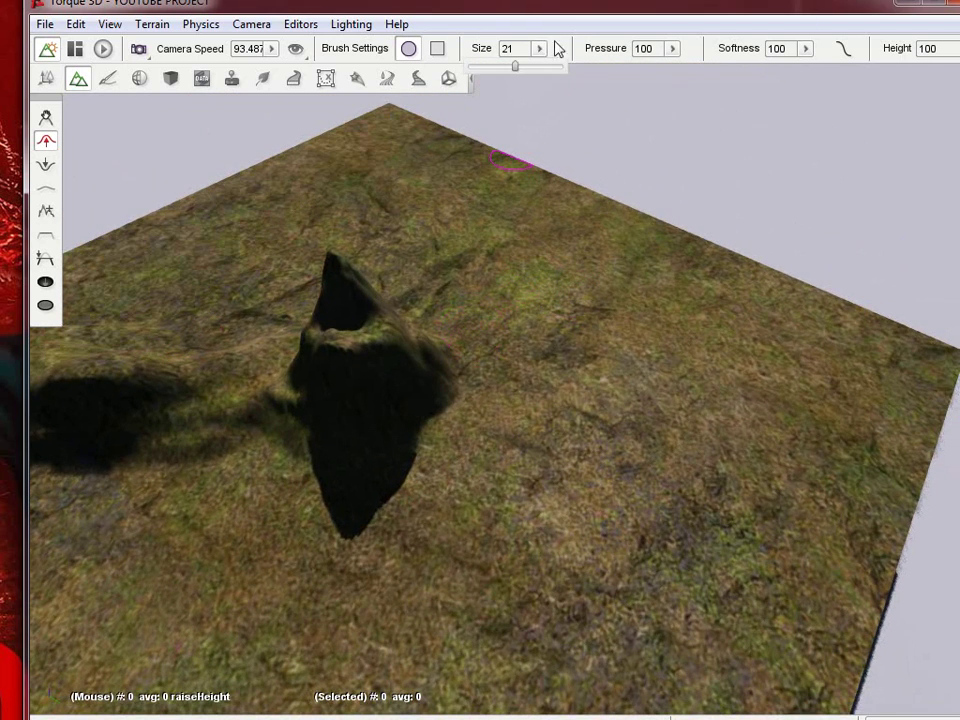
{"action": "mouse_move", "coordinate": [464, 365]}
{"action": "left_mouse_down"}
{"action": "mouse_move", "coordinate": [647, 347]}
{"action": "mouse_move", "coordinate": [707, 360]}
{"action": "mouse_move", "coordinate": [525, 392]}
{"action": "mouse_move", "coordinate": [765, 402]}
{"action": "mouse_move", "coordinate": [606, 392]}
{"action": "mouse_move", "coordinate": [506, 364]}
{"action": "mouse_move", "coordinate": [729, 332]}
{"action": "mouse_move", "coordinate": [536, 375]}
{"action": "mouse_move", "coordinate": [660, 396]}
{"action": "mouse_move", "coordinate": [784, 374]}
{"action": "mouse_move", "coordinate": [555, 358]}
{"action": "mouse_move", "coordinate": [761, 343]}
{"action": "mouse_move", "coordinate": [534, 332]}
{"action": "mouse_move", "coordinate": [810, 330]}
{"action": "left_mouse_up"}
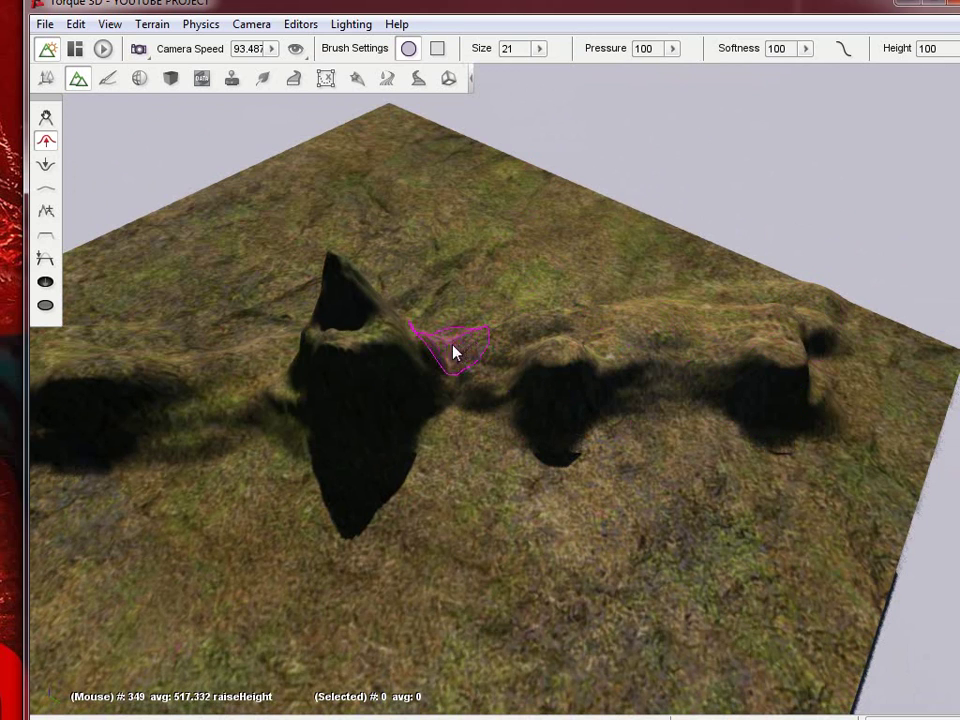
{"action": "mouse_move", "coordinate": [453, 345]}
{"action": "left_mouse_down"}
{"action": "mouse_move", "coordinate": [454, 397]}
{"action": "mouse_move", "coordinate": [545, 429]}
{"action": "mouse_move", "coordinate": [535, 415]}
{"action": "left_mouse_up"}
{"action": "right_click_drag", "start_coordinate": [509, 366], "coordinate": [510, 394]}
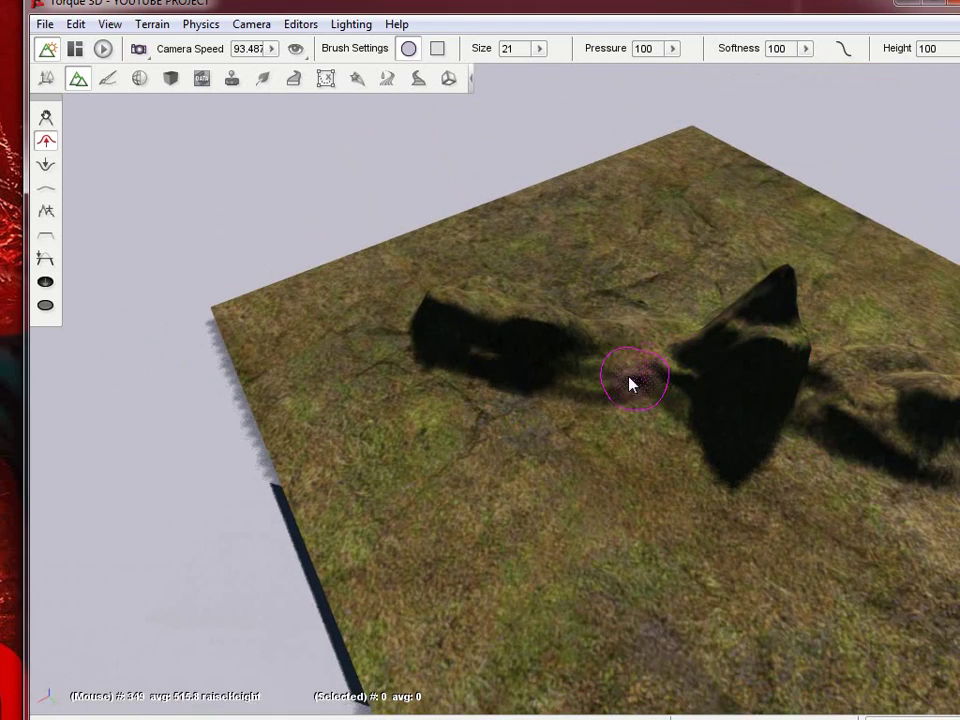
- Raise a second line of mounds from the central hill towards the terrain corner with the size 21 Raise Height brush
{"action": "mouse_move", "coordinate": [632, 385]}
{"action": "left_mouse_down"}
{"action": "mouse_move", "coordinate": [392, 373]}
{"action": "mouse_move", "coordinate": [405, 375]}
{"action": "mouse_move", "coordinate": [428, 325]}
{"action": "mouse_move", "coordinate": [348, 313]}
{"action": "mouse_move", "coordinate": [474, 356]}
{"action": "mouse_move", "coordinate": [371, 364]}
{"action": "mouse_move", "coordinate": [433, 324]}
{"action": "mouse_move", "coordinate": [300, 296]}
{"action": "mouse_move", "coordinate": [454, 315]}
{"action": "mouse_move", "coordinate": [610, 368]}
{"action": "left_mouse_up"}
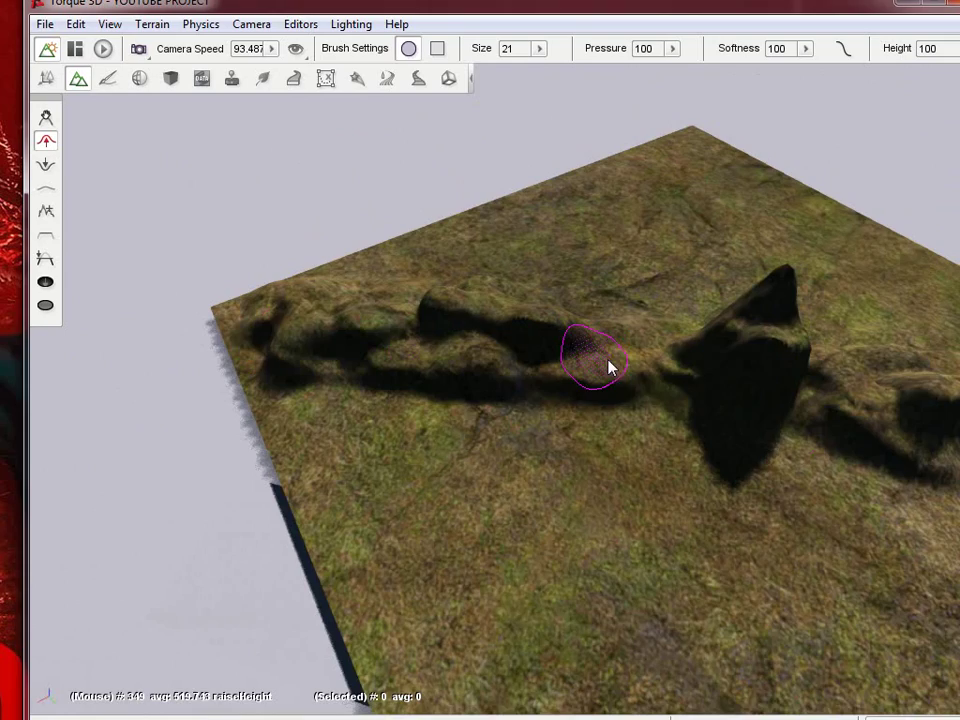
{"action": "key", "text": "d"}
{"action": "right_click_drag", "start_coordinate": [674, 360], "coordinate": [511, 366]}
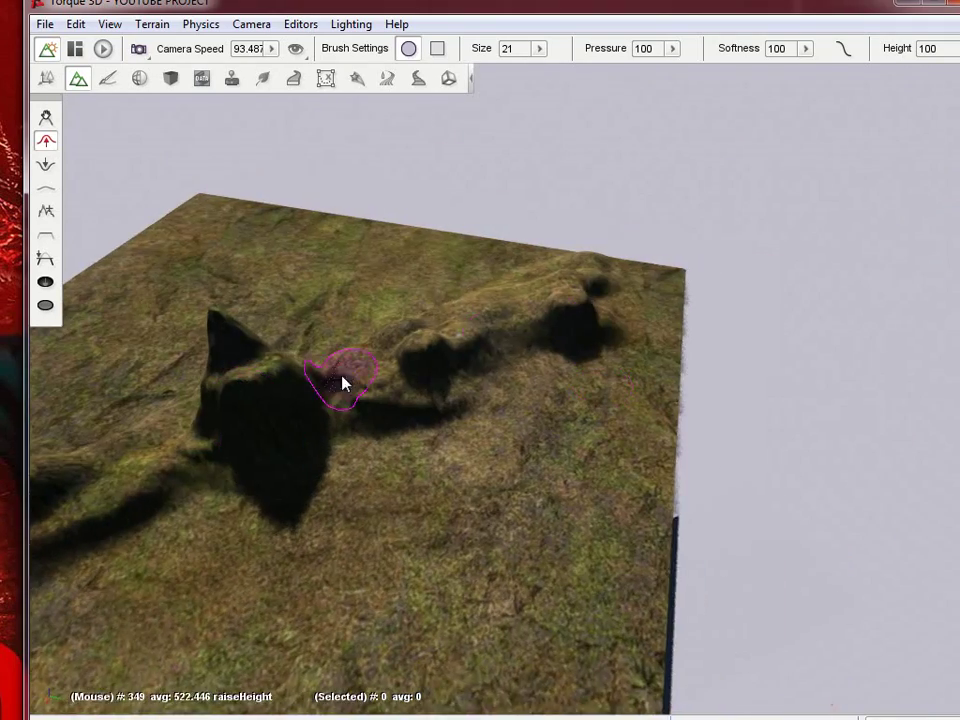
- Raise more mounds along the ridge branching off the central hill with the Raise Height brush at pressure 100
{"action": "key", "text": "a"}
{"action": "mouse_move", "coordinate": [333, 410]}
{"action": "right_mouse_down"}
{"action": "mouse_move", "coordinate": [511, 373]}
{"action": "mouse_move", "coordinate": [426, 403]}
{"action": "mouse_move", "coordinate": [508, 424]}
{"action": "right_mouse_up"}
{"action": "mouse_move", "coordinate": [508, 424]}
{"action": "left_mouse_down"}
{"action": "mouse_move", "coordinate": [360, 448]}
{"action": "mouse_move", "coordinate": [221, 450]}
{"action": "mouse_move", "coordinate": [270, 501]}
{"action": "mouse_move", "coordinate": [210, 497]}
{"action": "mouse_move", "coordinate": [328, 482]}
{"action": "left_mouse_up"}
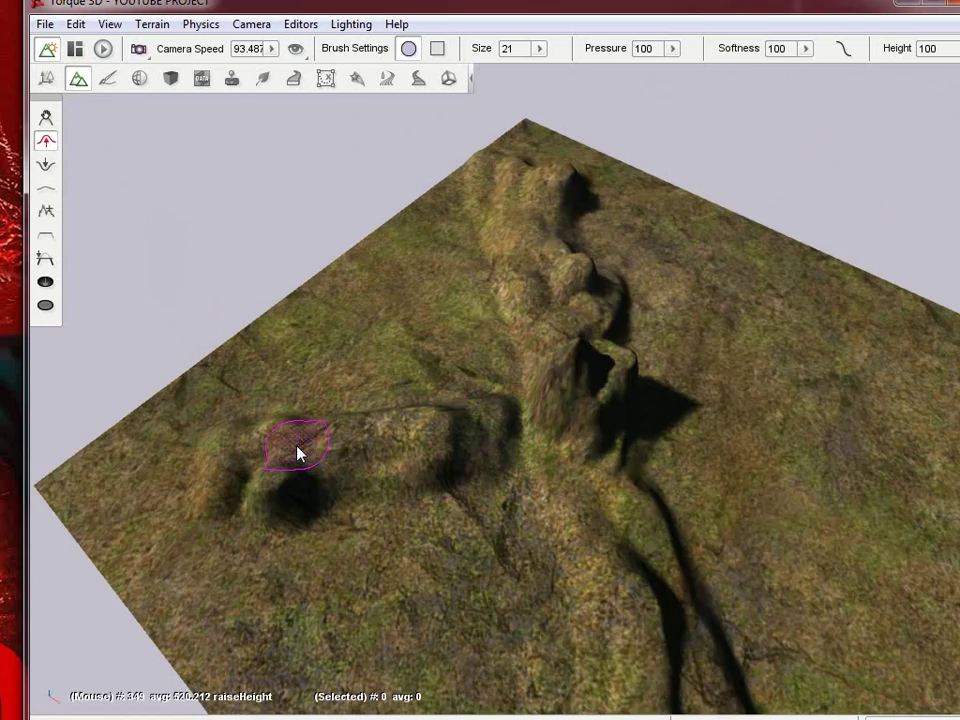
{"action": "mouse_move", "coordinate": [300, 452]}
{"action": "right_mouse_down"}
{"action": "mouse_move", "coordinate": [512, 373]}
{"action": "mouse_move", "coordinate": [437, 384]}
{"action": "right_mouse_up"}
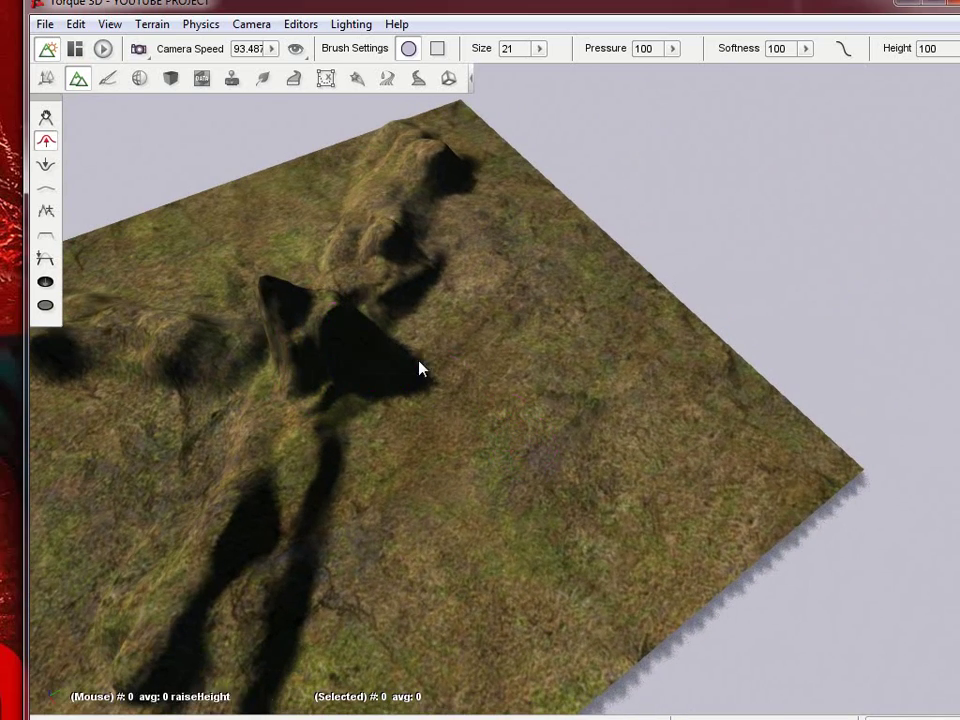
{"action": "mouse_move", "coordinate": [614, 404]}
{"action": "left_mouse_down"}
{"action": "mouse_move", "coordinate": [724, 422]}
{"action": "mouse_move", "coordinate": [675, 454]}
{"action": "mouse_move", "coordinate": [538, 409]}
{"action": "mouse_move", "coordinate": [632, 453]}
{"action": "left_mouse_up"}
{"action": "right_click_drag", "start_coordinate": [632, 453], "coordinate": [512, 377]}
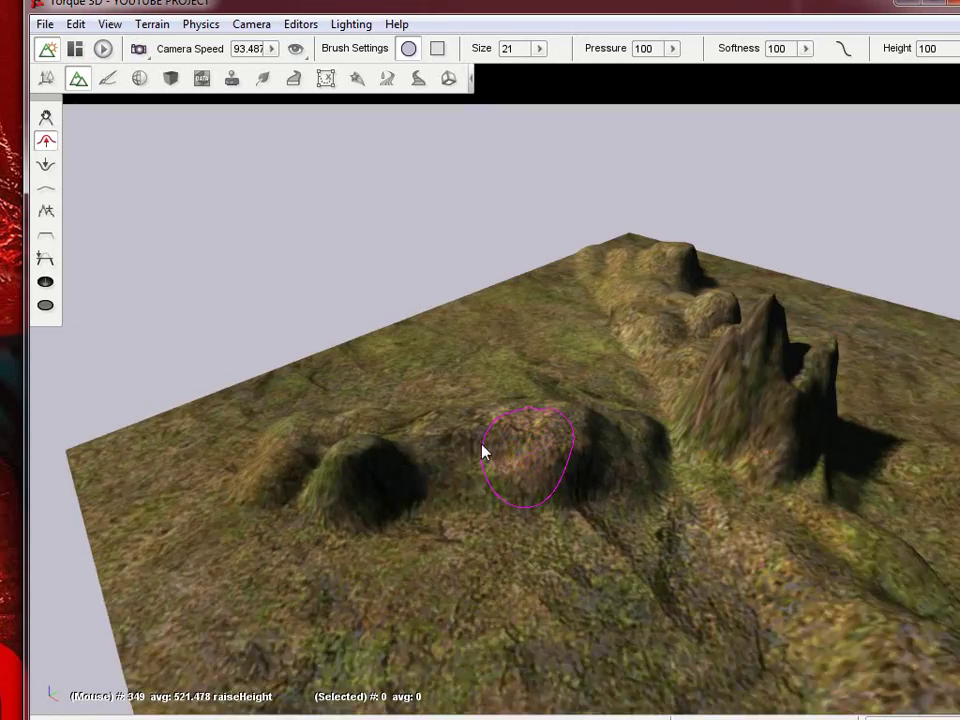
- Smooth the ridges and mounds around the hill with the size 21 Smooth brush at pressure 52.441
{"action": "right_click_drag", "start_coordinate": [506, 439], "coordinate": [511, 367]}
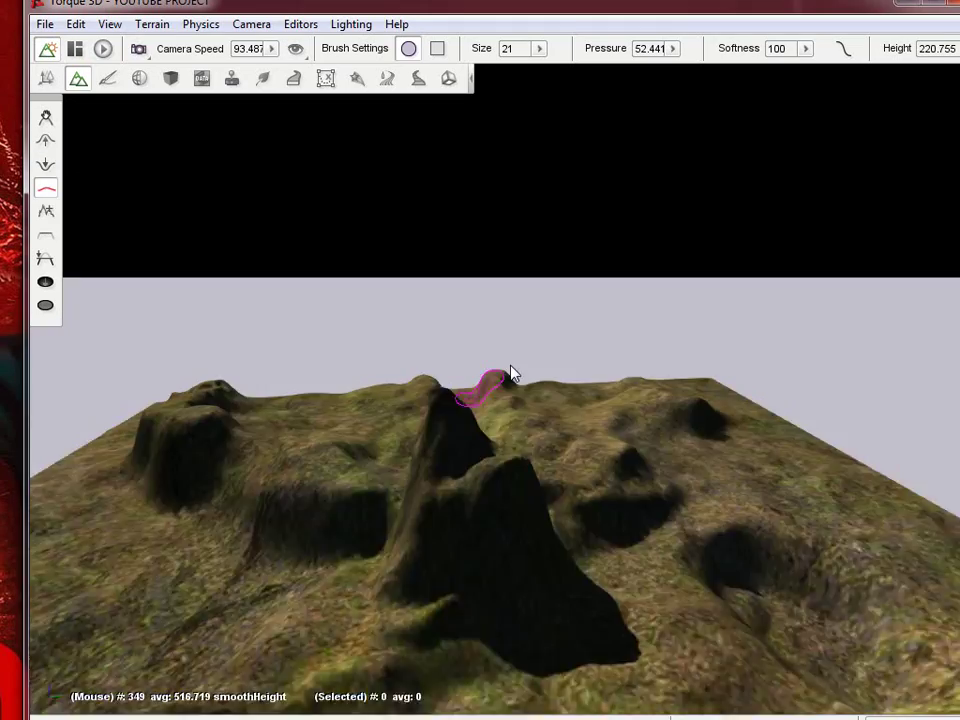
{"action": "right_click_drag", "start_coordinate": [510, 373], "coordinate": [511, 373]}
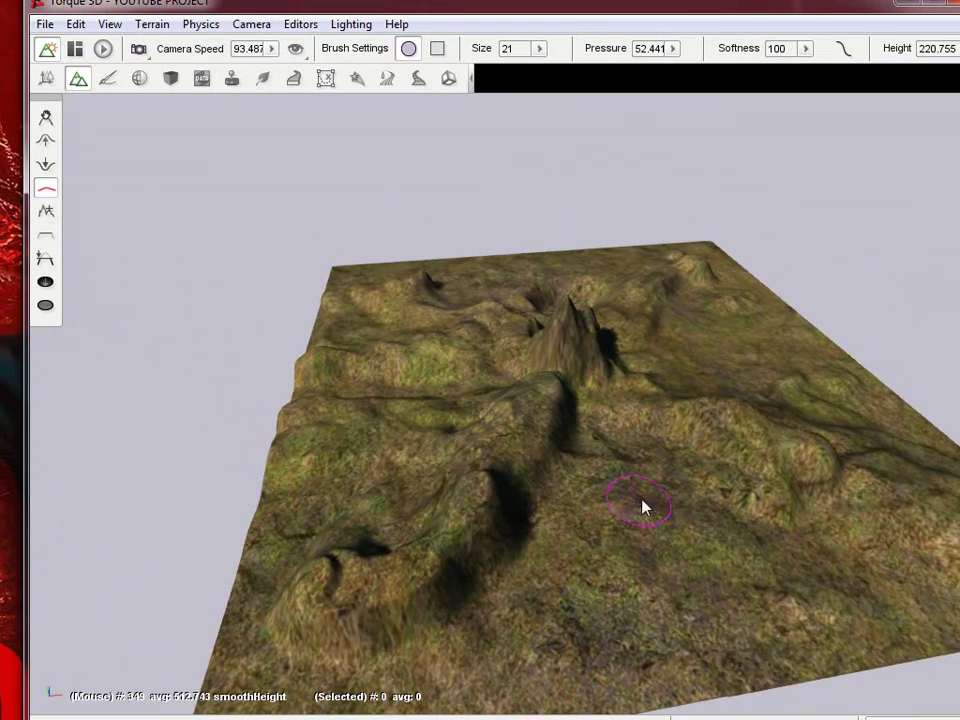
{"action": "right_click_drag", "start_coordinate": [641, 507], "coordinate": [510, 373]}
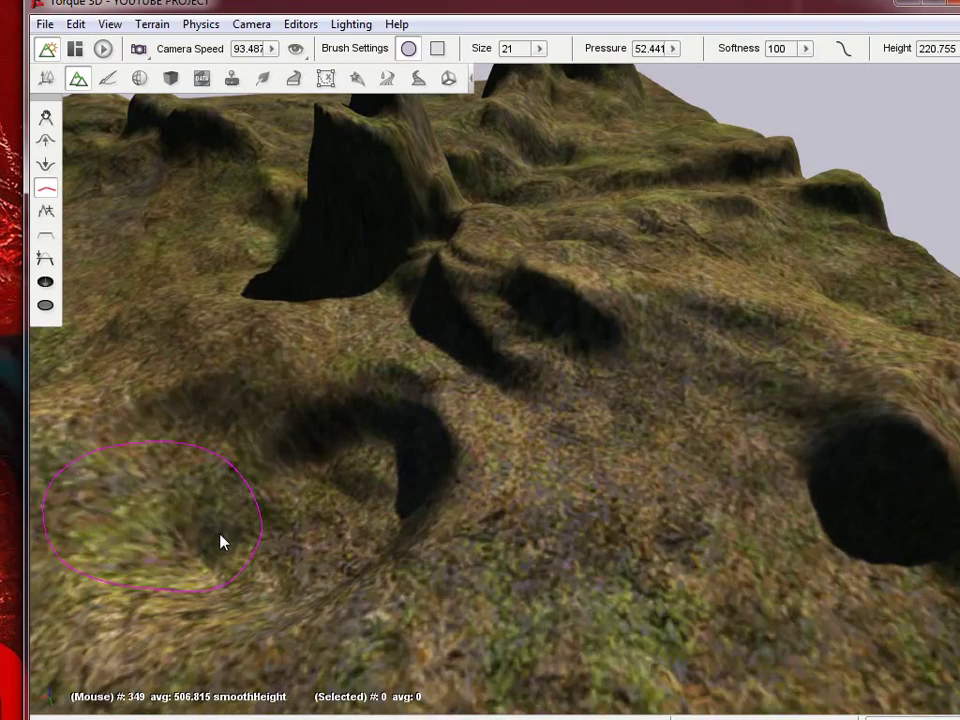
{"action": "mouse_move", "coordinate": [222, 541]}
{"action": "right_mouse_down"}
{"action": "mouse_move", "coordinate": [510, 371]}
{"action": "mouse_move", "coordinate": [511, 399]}
{"action": "right_mouse_up"}
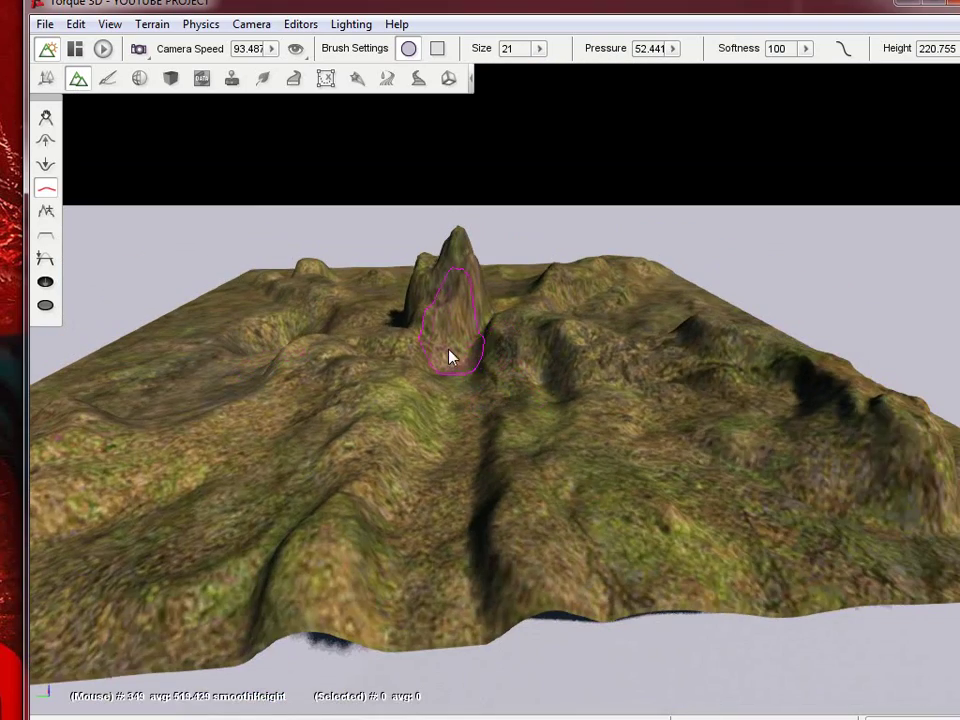
{"action": "right_click_drag", "start_coordinate": [480, 354], "coordinate": [510, 373]}
{"action": "mouse_move", "coordinate": [461, 418]}
{"action": "right_mouse_down"}
{"action": "mouse_move", "coordinate": [514, 375]}
{"action": "mouse_move", "coordinate": [467, 482]}
{"action": "mouse_move", "coordinate": [512, 375]}
{"action": "right_mouse_up"}
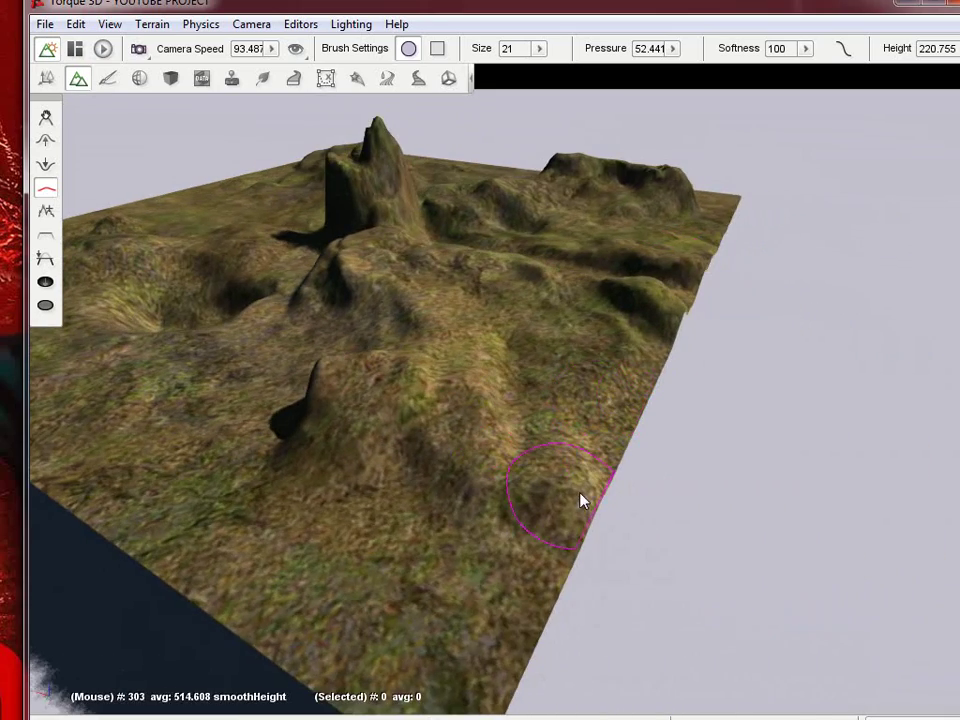
{"action": "right_click_drag", "start_coordinate": [584, 500], "coordinate": [510, 373]}
{"action": "key", "text": "w"}
{"action": "key", "text": "w"}
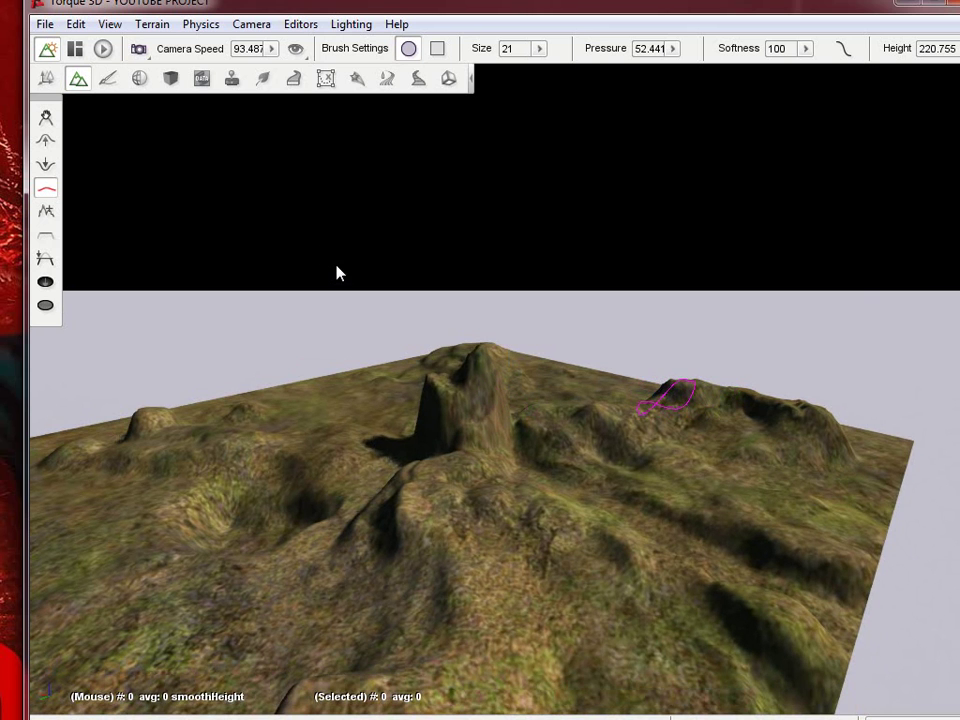
- Switch to the Terrain Painter and add a new material layer using rocktest
{"action": "left_click", "coordinate": [106, 80]}
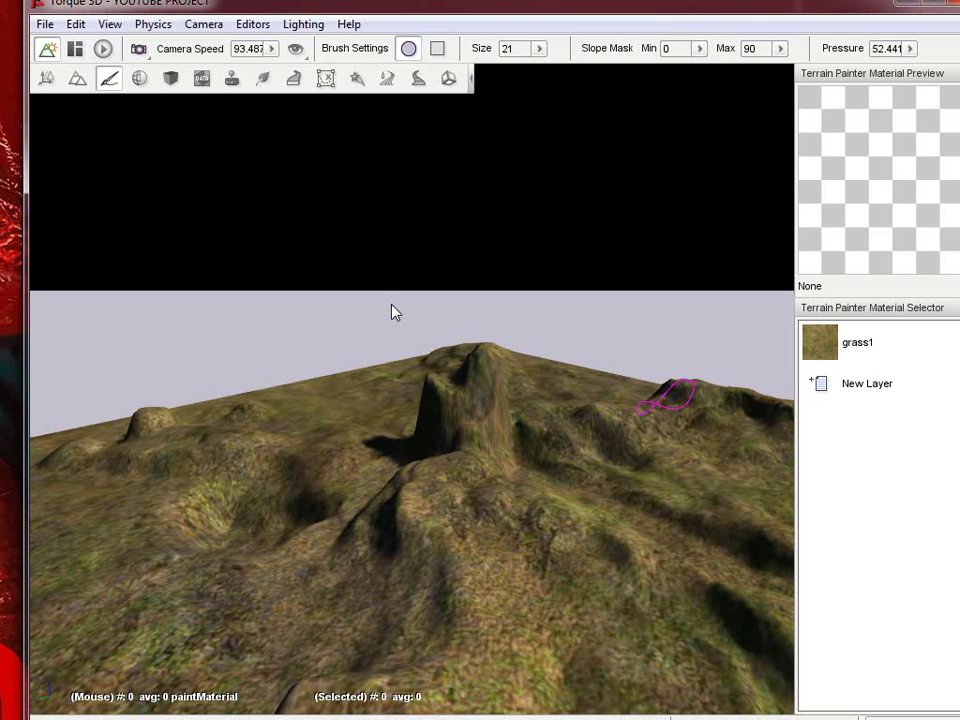
{"action": "left_click", "coordinate": [905, 385]}
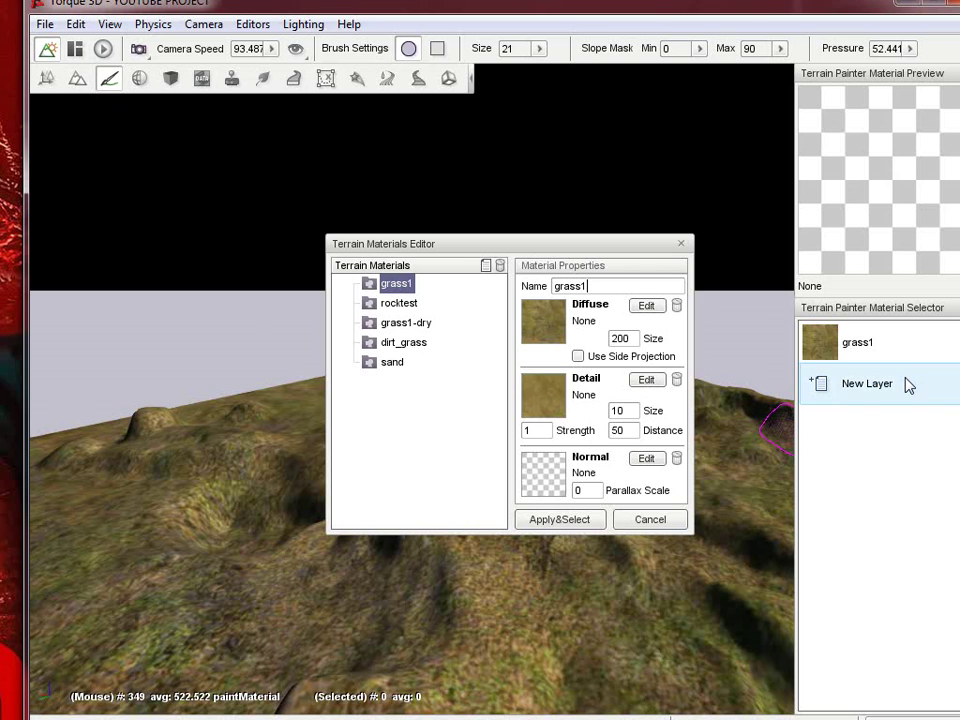
{"action": "left_click", "coordinate": [400, 303]}
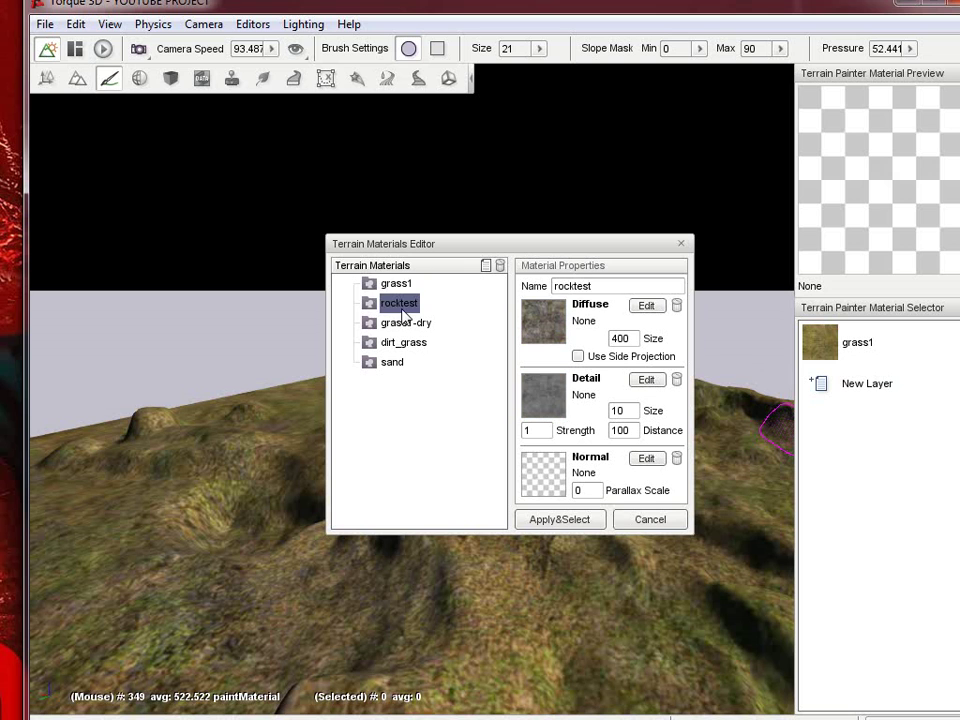
{"action": "left_click", "coordinate": [558, 520]}
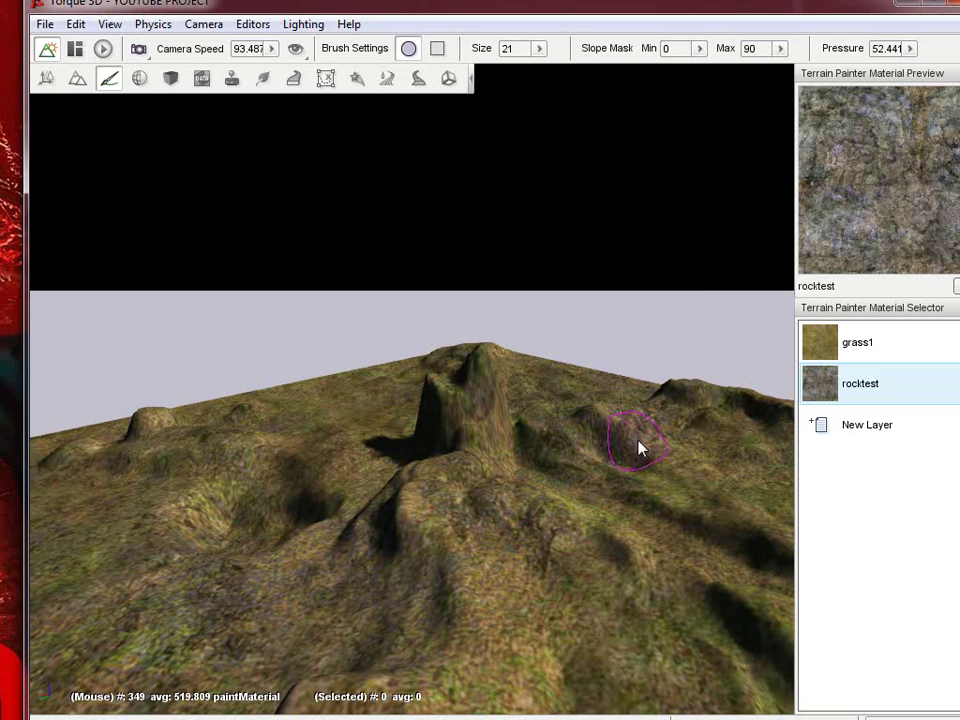
- Set the painter's minimum slope mask to 31.7 for painting the central hill's steep faces
{"action": "right_click_drag", "start_coordinate": [628, 461], "coordinate": [510, 373]}
{"action": "key", "text": "w"}
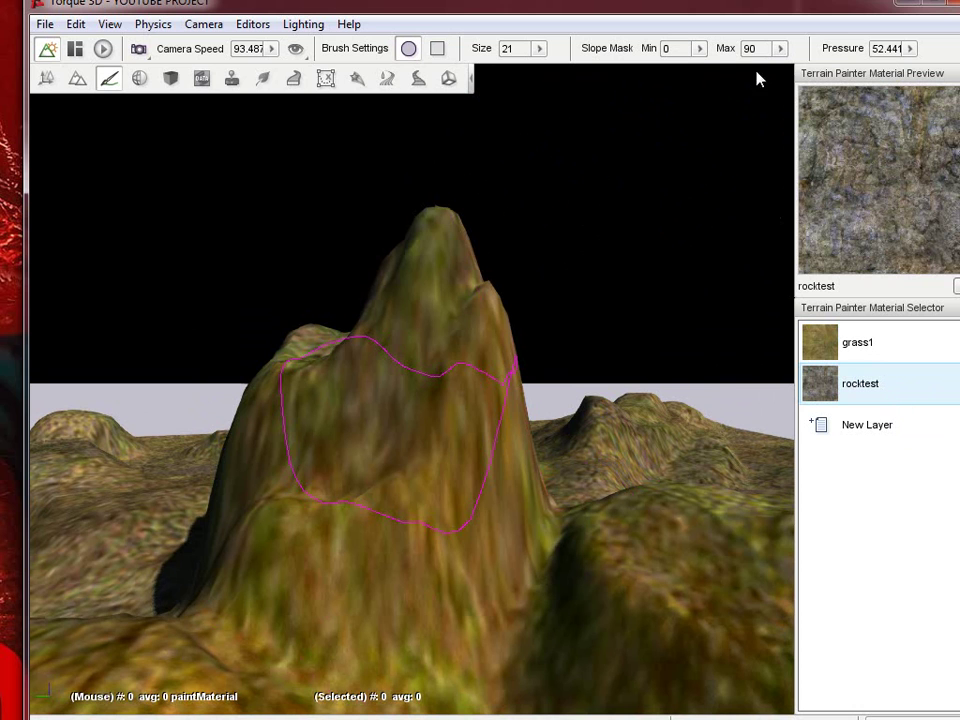
{"action": "left_click", "coordinate": [697, 52]}
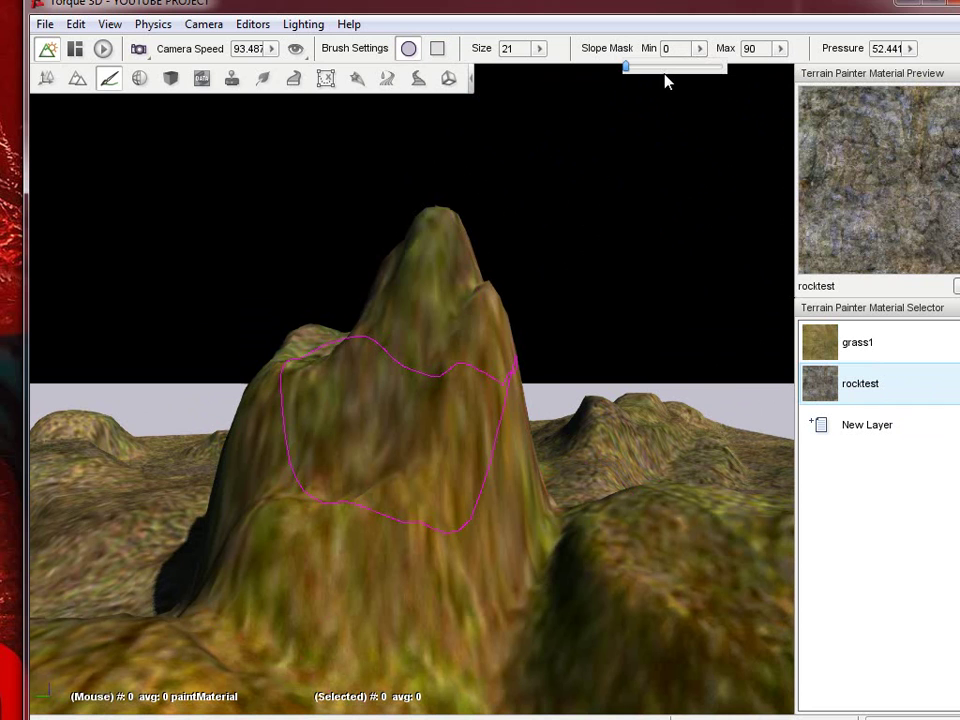
{"action": "left_click", "coordinate": [656, 69]}
{"action": "left_click", "coordinate": [691, 149]}
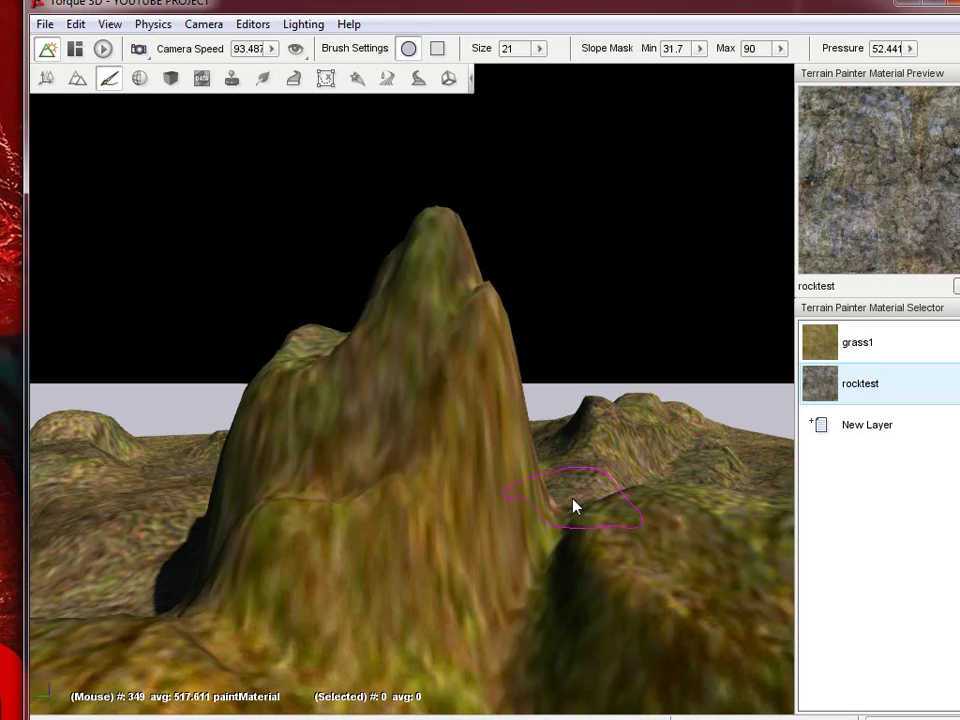
- Paint rocktest over the steep faces on the sunlit sides of the central hill with the size 21 brush
{"action": "right_click_drag", "start_coordinate": [599, 510], "coordinate": [511, 366]}
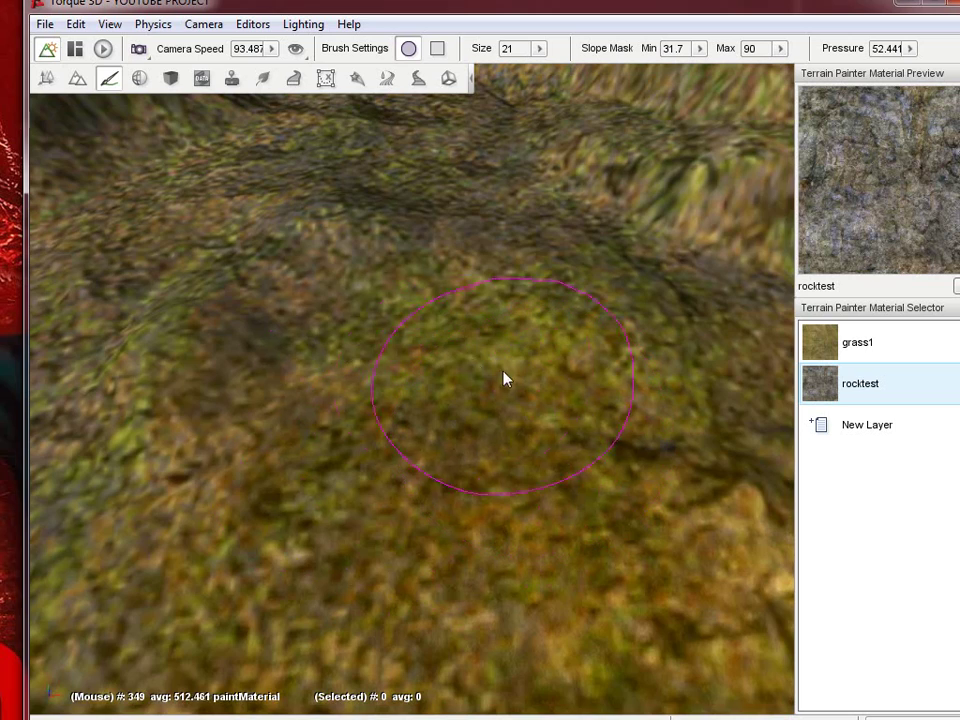
{"action": "right_click_drag", "start_coordinate": [503, 371], "coordinate": [510, 365]}
{"action": "key", "text": "w"}
{"action": "left_click_drag", "start_coordinate": [335, 405], "coordinate": [381, 462]}
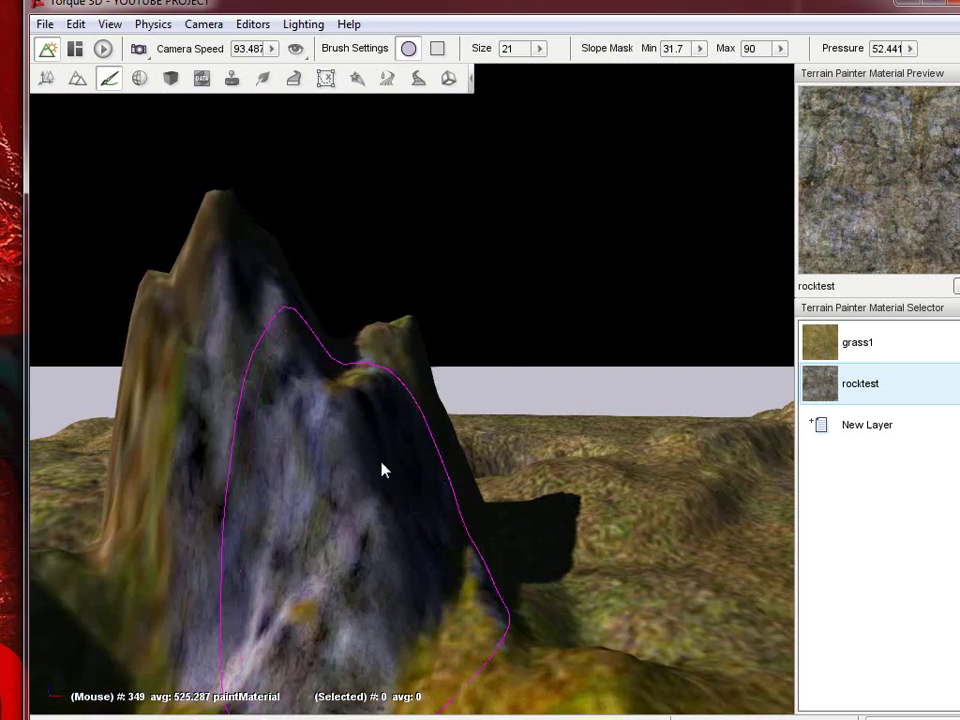
{"action": "key", "text": "a"}
{"action": "right_click_drag", "start_coordinate": [335, 482], "coordinate": [512, 373]}
{"action": "left_click_drag", "start_coordinate": [333, 482], "coordinate": [216, 501]}
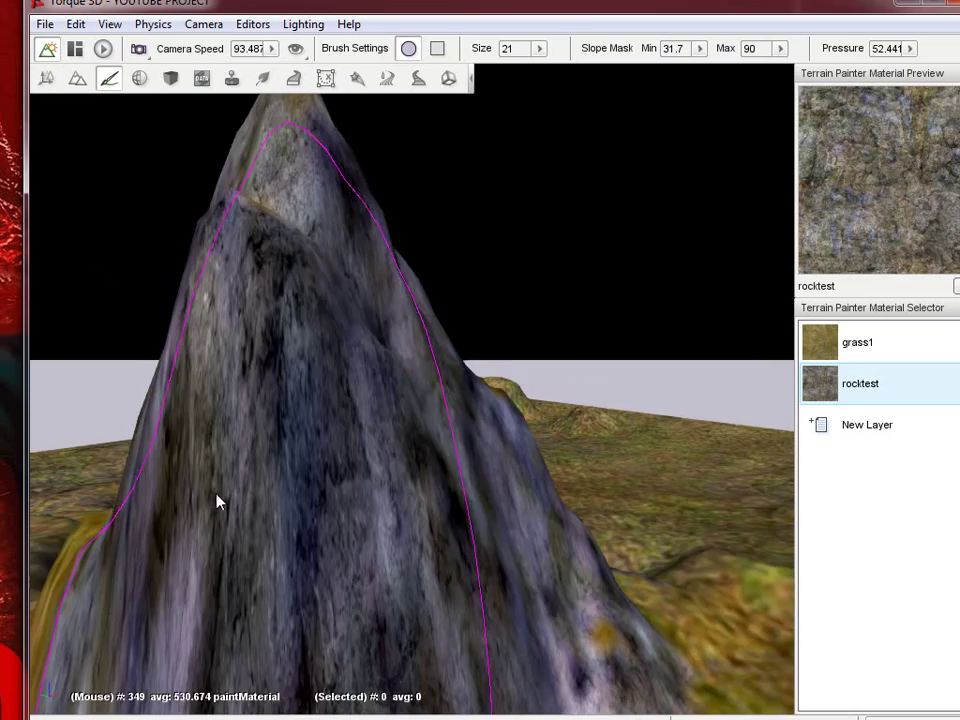
- Continue the rocktest paint around the shaded back faces of the central hill
{"action": "key", "text": "a"}
{"action": "right_click_drag", "start_coordinate": [216, 501], "coordinate": [512, 373]}
{"action": "key", "text": "s"}
{"action": "key", "text": "d"}
{"action": "mouse_move", "coordinate": [472, 433]}
{"action": "right_mouse_down"}
{"action": "mouse_move", "coordinate": [274, 414]}
{"action": "mouse_move", "coordinate": [513, 373]}
{"action": "mouse_move", "coordinate": [404, 419]}
{"action": "right_mouse_up"}
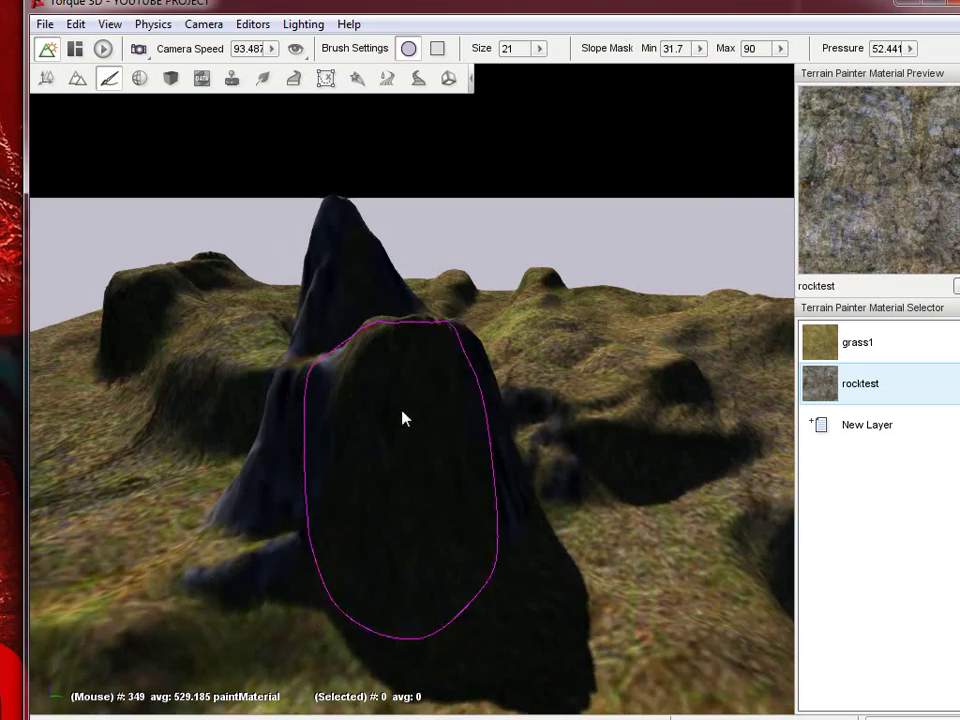
- Paint rocktest on the steep sides of the ridges running from the central hill towards the terrain edges
{"action": "right_click_drag", "start_coordinate": [153, 423], "coordinate": [510, 373]}
{"action": "key", "text": "s"}
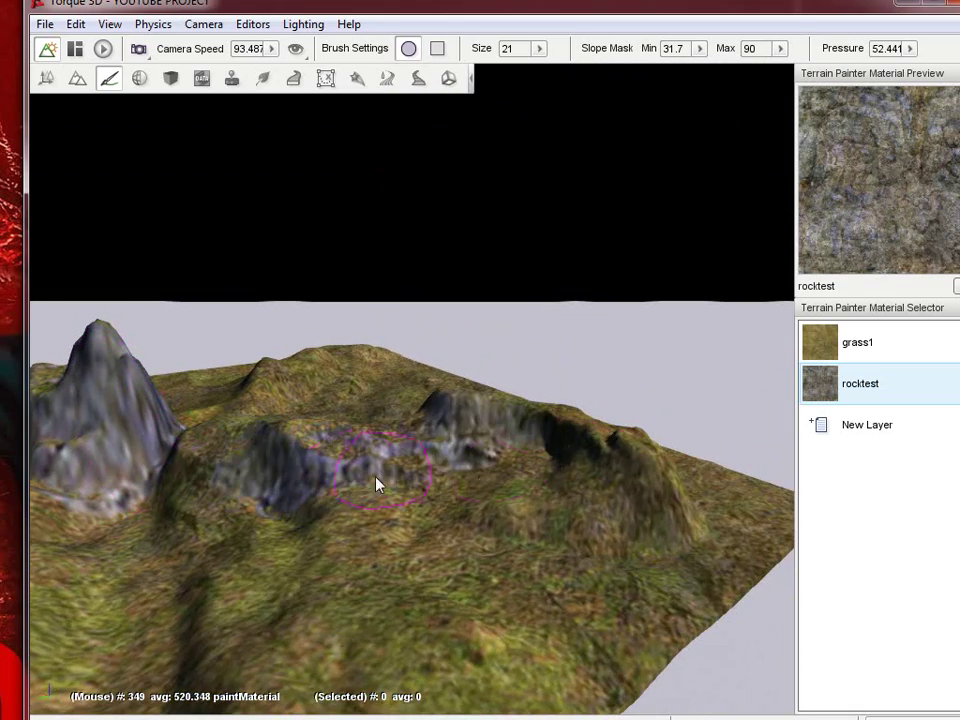
{"action": "right_click_drag", "start_coordinate": [728, 490], "coordinate": [512, 373]}
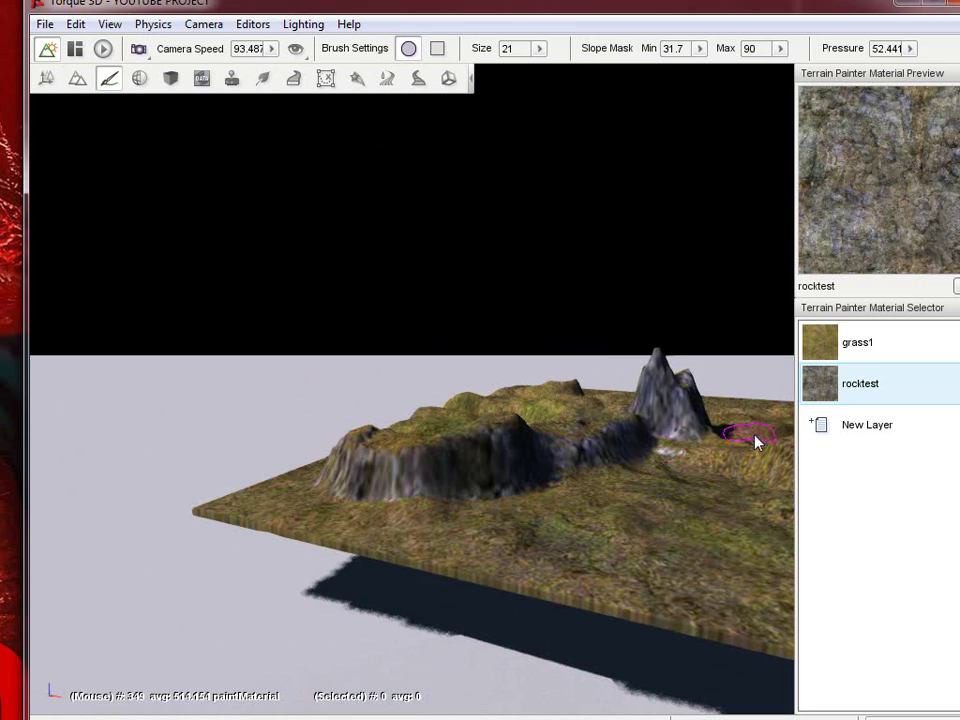
{"action": "right_click_drag", "start_coordinate": [788, 456], "coordinate": [512, 373]}
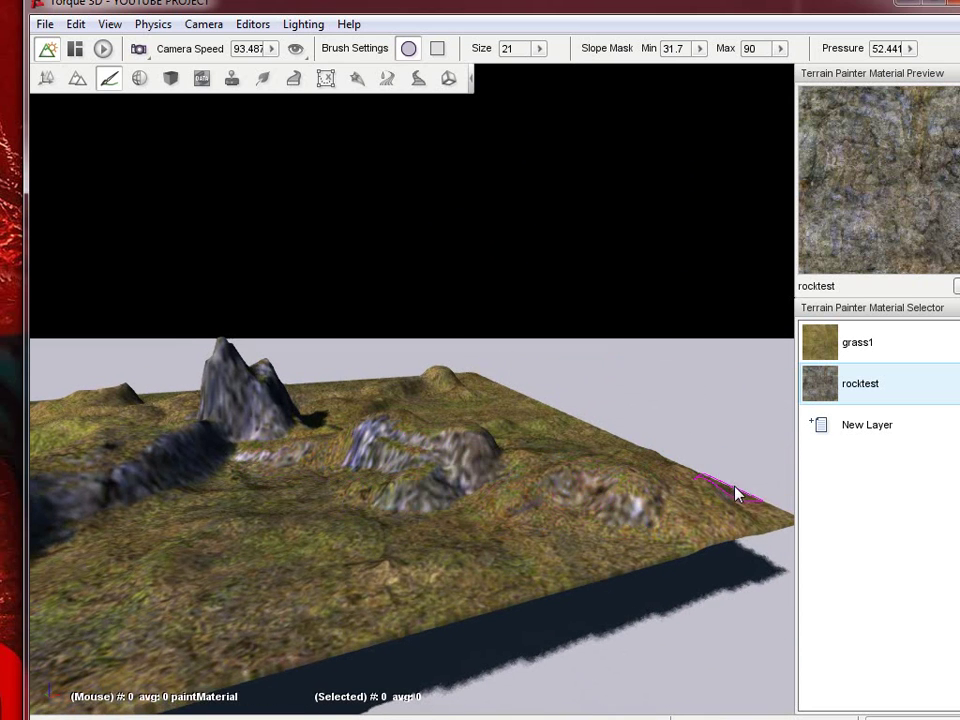
- Paint rocktest on the crater walls and the low ridges near the terrain corners
{"action": "right_click_drag", "start_coordinate": [753, 515], "coordinate": [512, 373]}
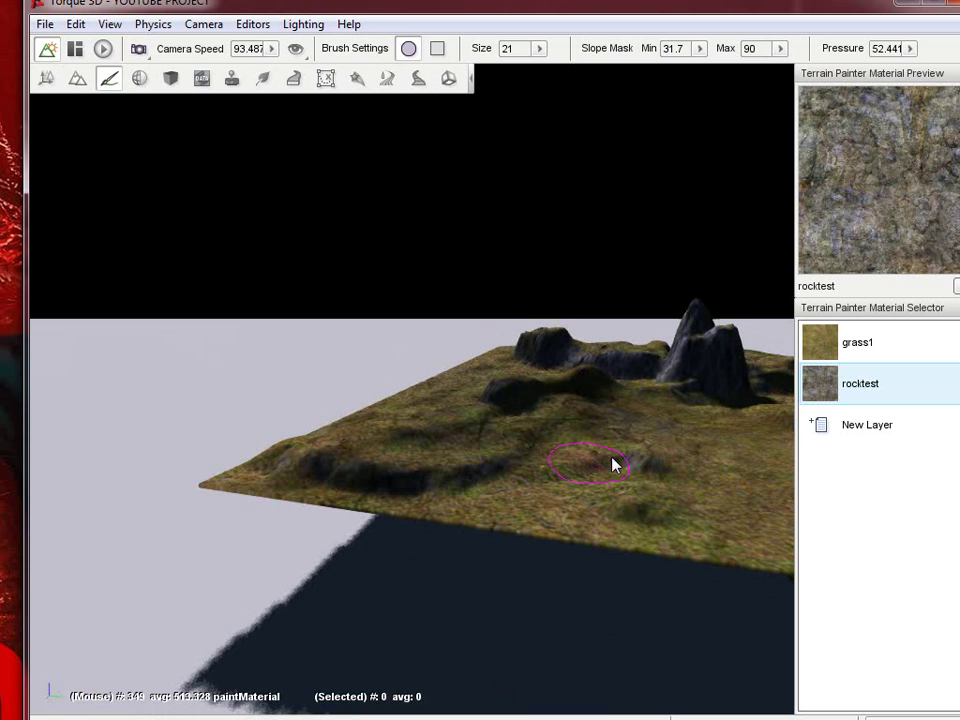
{"action": "mouse_move", "coordinate": [707, 469]}
{"action": "right_mouse_down"}
{"action": "mouse_move", "coordinate": [512, 373]}
{"action": "mouse_move", "coordinate": [698, 441]}
{"action": "mouse_move", "coordinate": [510, 373]}
{"action": "mouse_move", "coordinate": [692, 426]}
{"action": "right_mouse_up"}
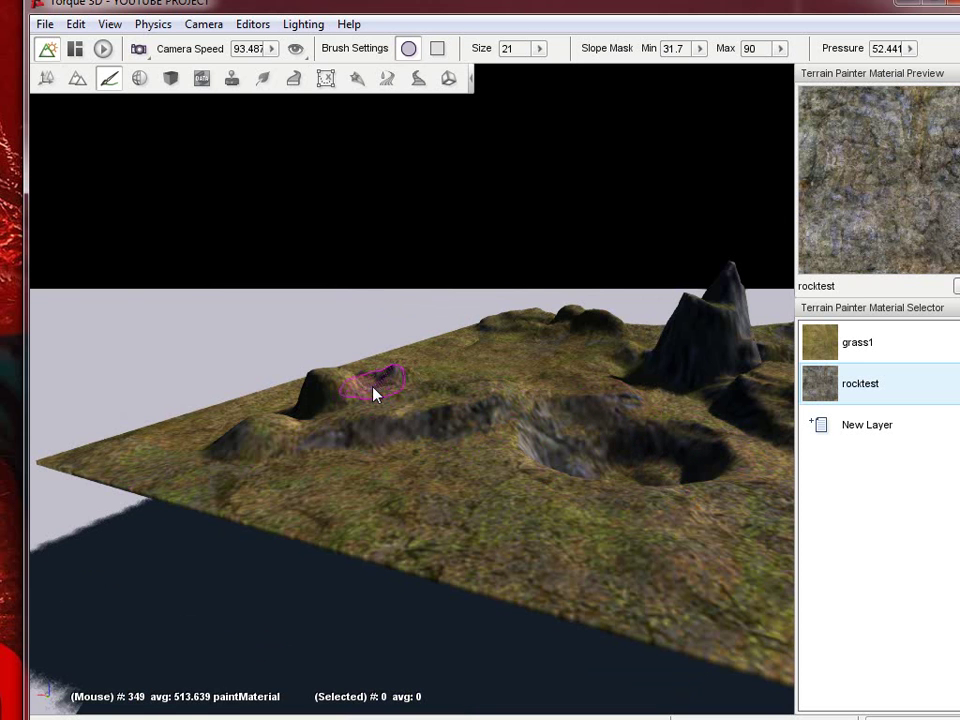
{"action": "mouse_move", "coordinate": [240, 452]}
{"action": "right_mouse_down"}
{"action": "mouse_move", "coordinate": [512, 371]}
{"action": "mouse_move", "coordinate": [481, 463]}
{"action": "right_mouse_up"}
{"action": "right_click_drag", "start_coordinate": [624, 427], "coordinate": [466, 323]}
- Enlarge the brush to size 40 and paint rocktest over the remaining steep slopes across the terrain
{"action": "key", "text": "w"}
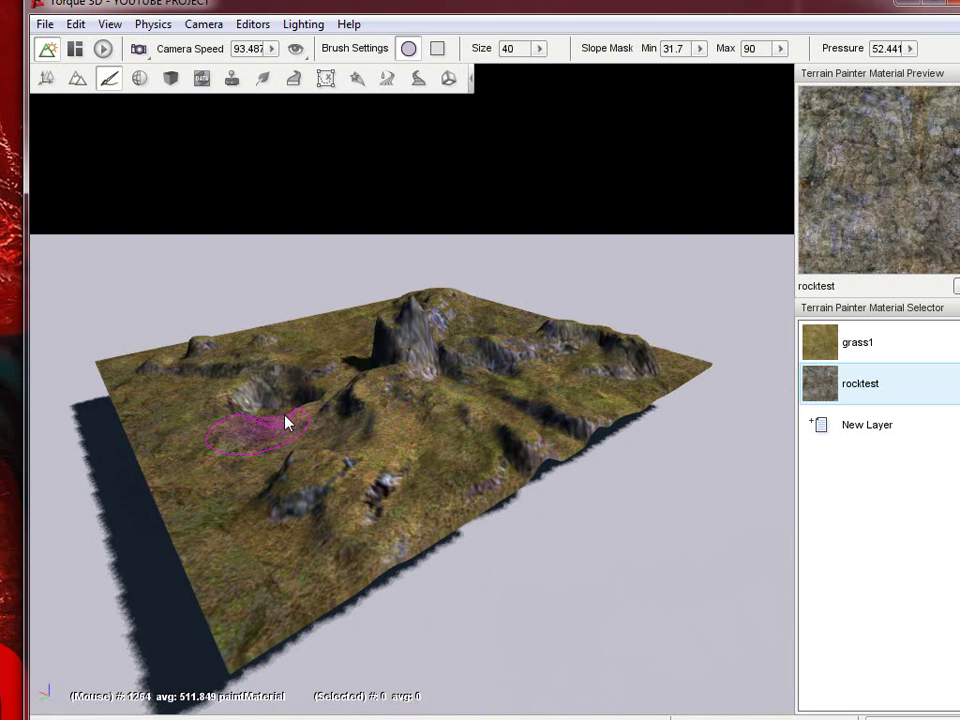
{"action": "key", "text": "d"}
{"action": "right_click_drag", "start_coordinate": [511, 366], "coordinate": [628, 273]}
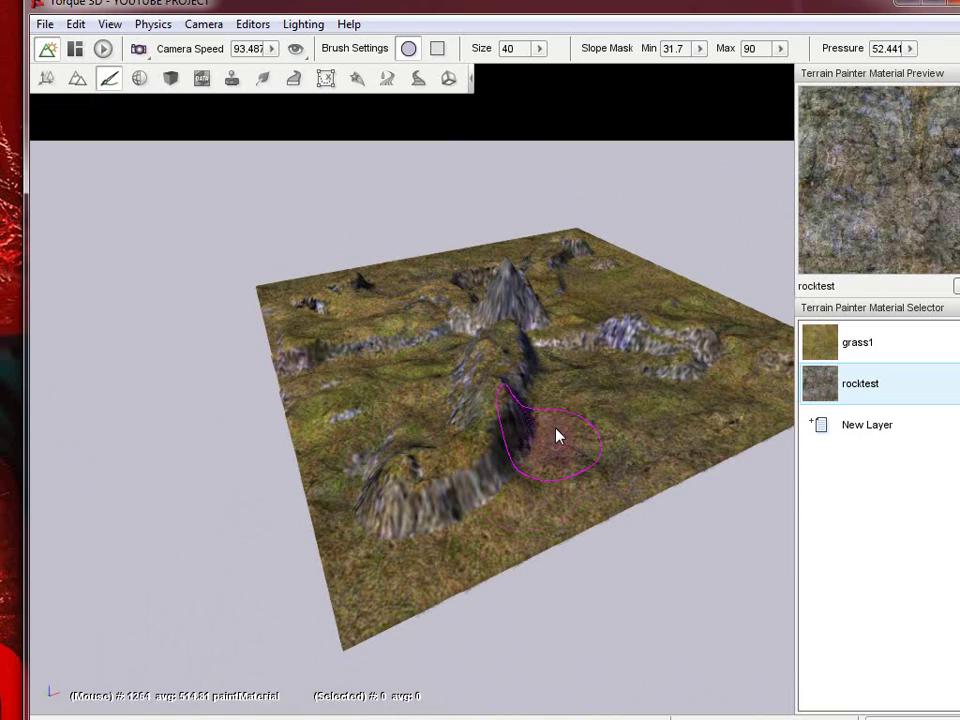
{"action": "key", "text": "d"}
{"action": "right_click_drag", "start_coordinate": [590, 350], "coordinate": [510, 373]}
{"action": "key", "text": "w"}
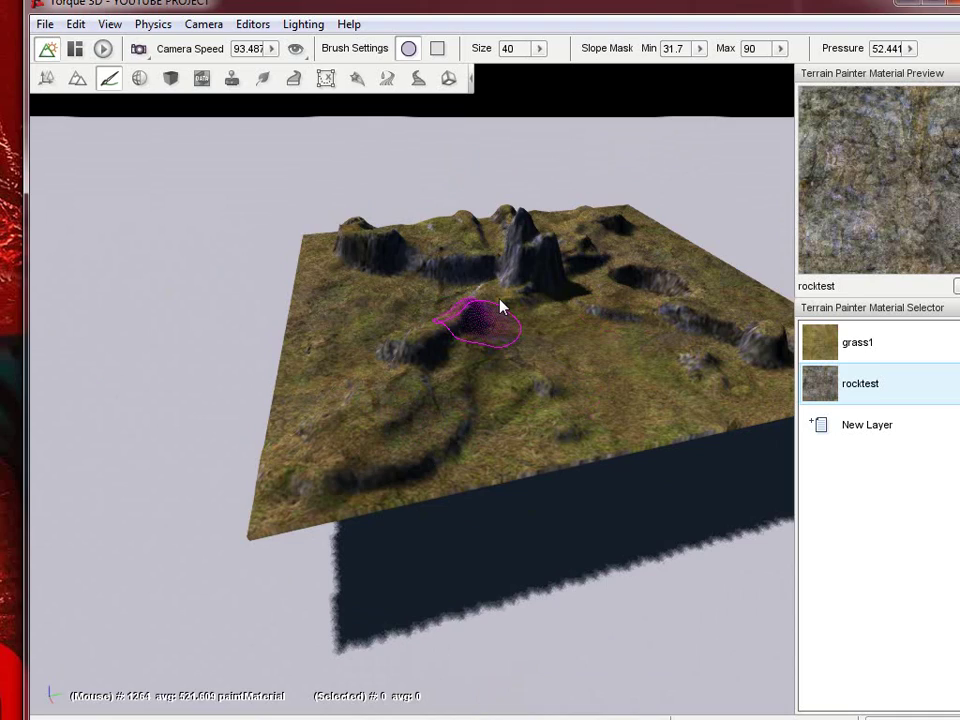
{"action": "right_click_drag", "start_coordinate": [585, 238], "coordinate": [512, 373]}
{"action": "key", "text": "w"}
{"action": "key", "text": "w"}
{"action": "key", "text": "s"}
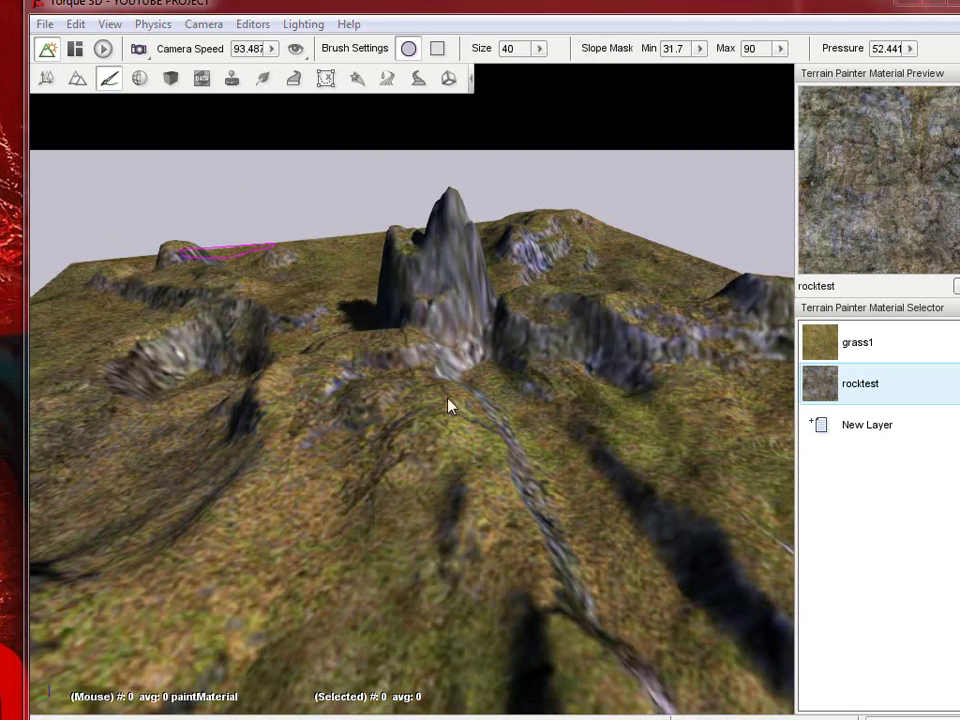
- Add a new terrain material layer using sand, with the view on the crater
{"action": "mouse_move", "coordinate": [537, 370]}
{"action": "right_mouse_down"}
{"action": "mouse_move", "coordinate": [542, 394]}
{"action": "mouse_move", "coordinate": [510, 369]}
{"action": "mouse_move", "coordinate": [492, 407]}
{"action": "right_mouse_up"}
{"action": "left_click", "coordinate": [886, 428]}
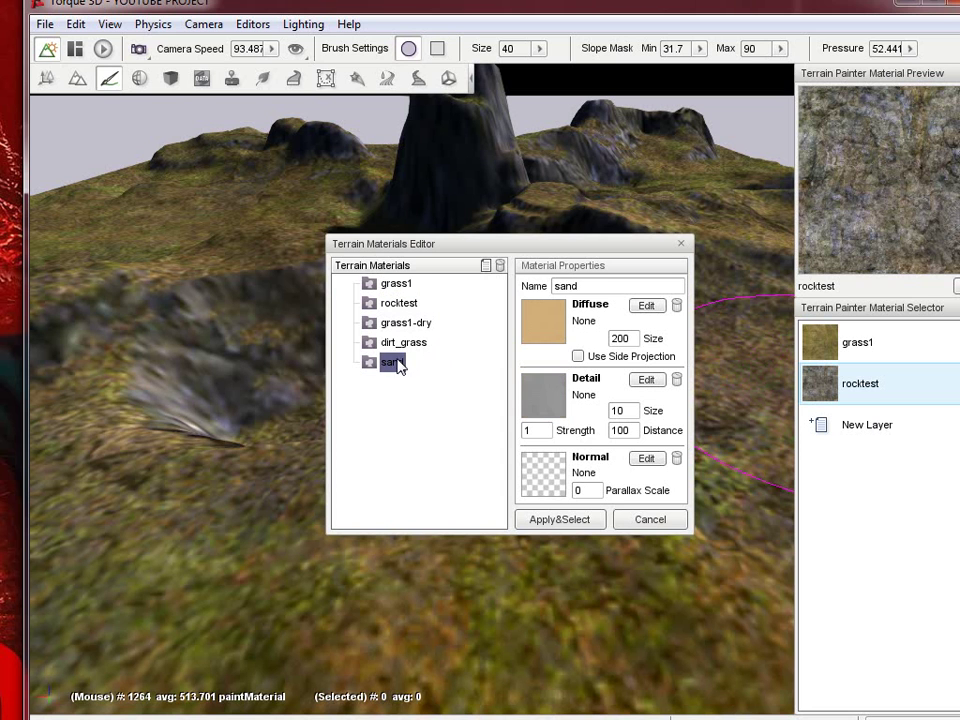
{"action": "left_click", "coordinate": [560, 520]}
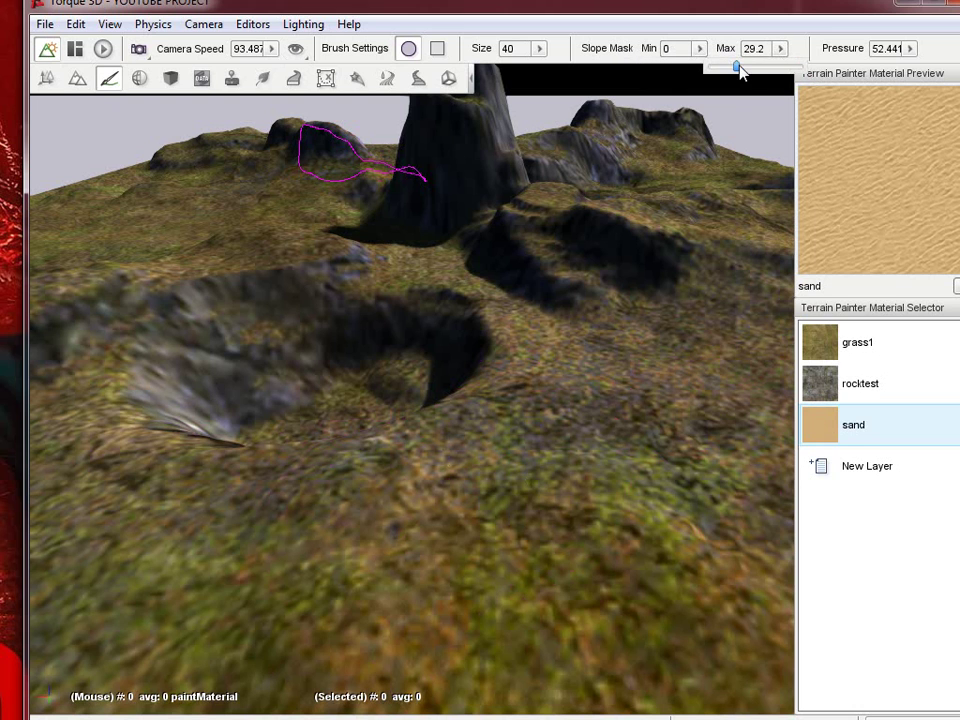
- Paint sand along the crater rim with slope mask 0 to 12.4, brush size 11 and pressure about 8.8
{"action": "left_click_drag", "start_coordinate": [731, 70], "coordinate": [718, 69]}
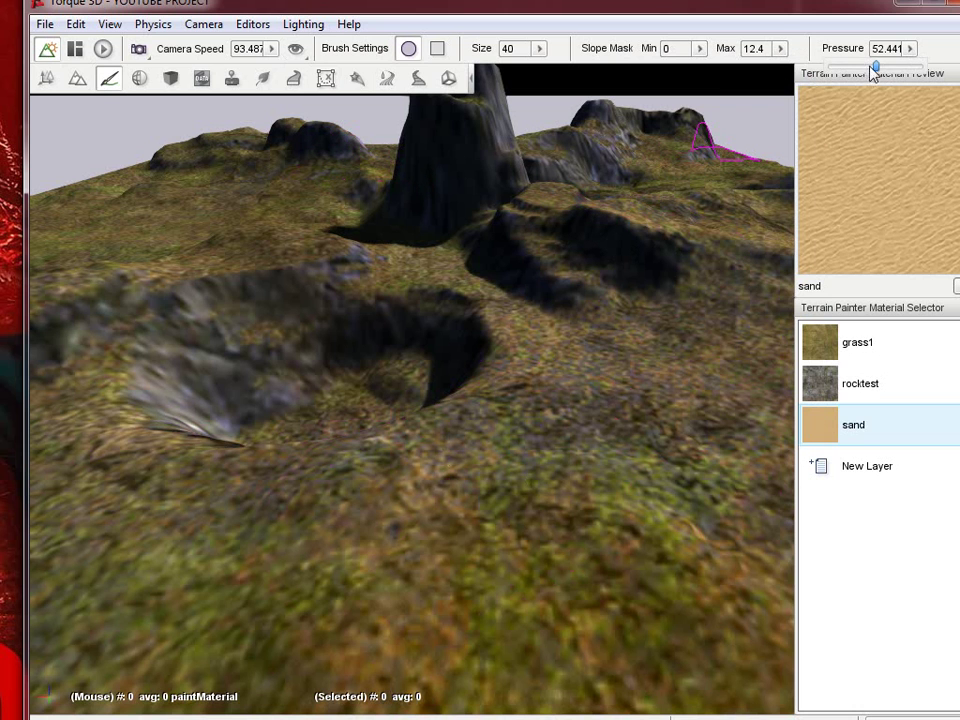
{"action": "left_click_drag", "start_coordinate": [874, 72], "coordinate": [940, 70]}
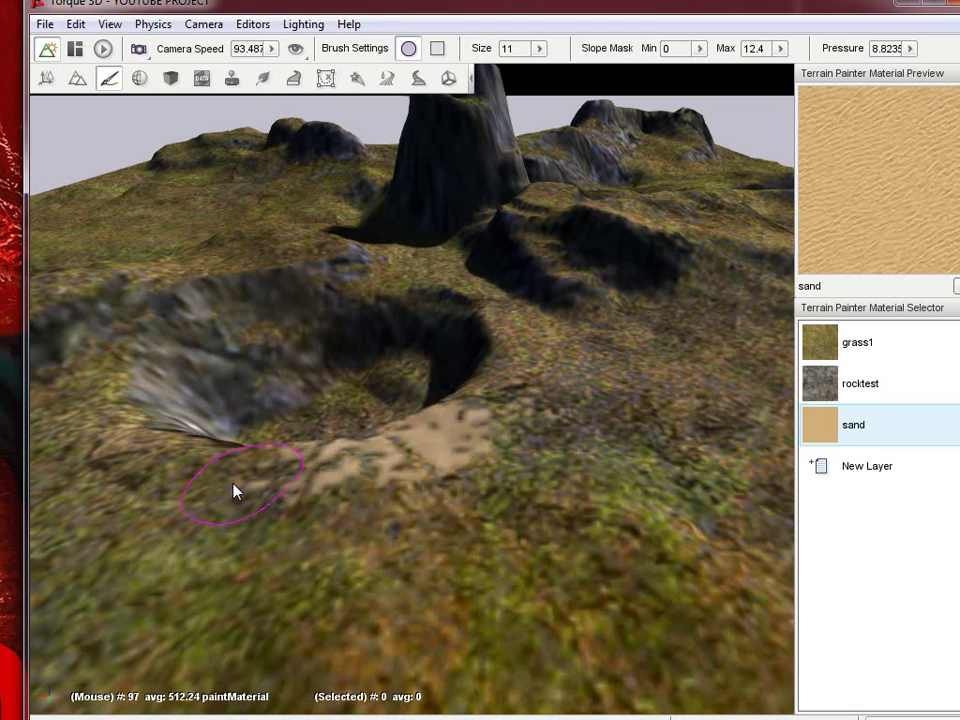
{"action": "key", "text": "s"}
{"action": "mouse_move", "coordinate": [521, 461]}
{"action": "right_mouse_down"}
{"action": "mouse_move", "coordinate": [512, 371]}
{"action": "mouse_move", "coordinate": [557, 470]}
{"action": "right_mouse_up"}
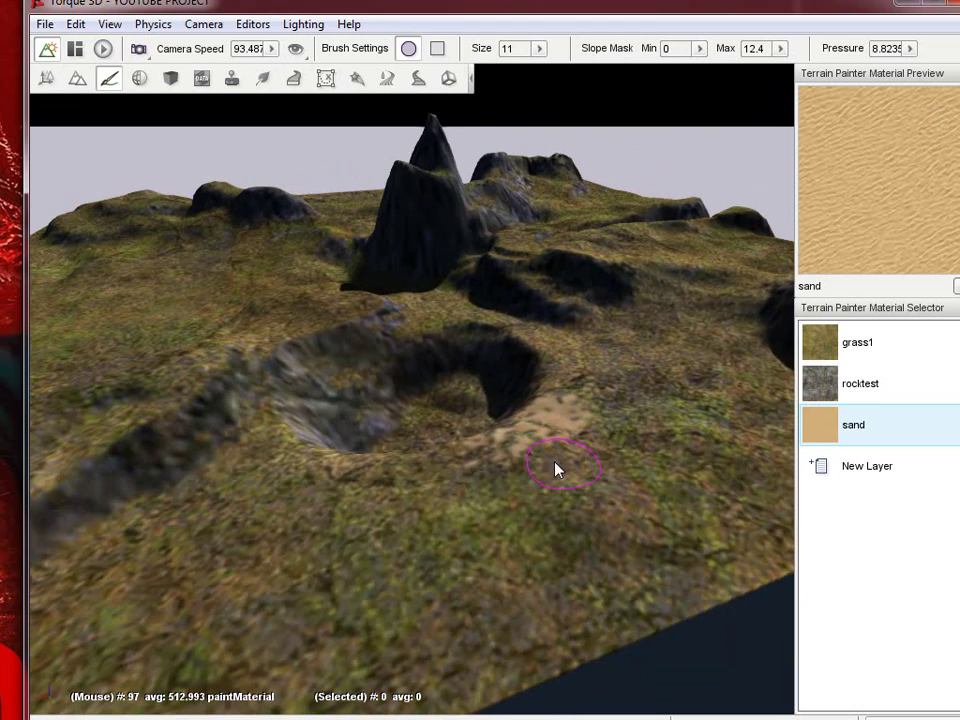
{"action": "mouse_move", "coordinate": [398, 482]}
{"action": "left_mouse_down"}
{"action": "mouse_move", "coordinate": [236, 465]}
{"action": "mouse_move", "coordinate": [276, 478]}
{"action": "left_mouse_up"}
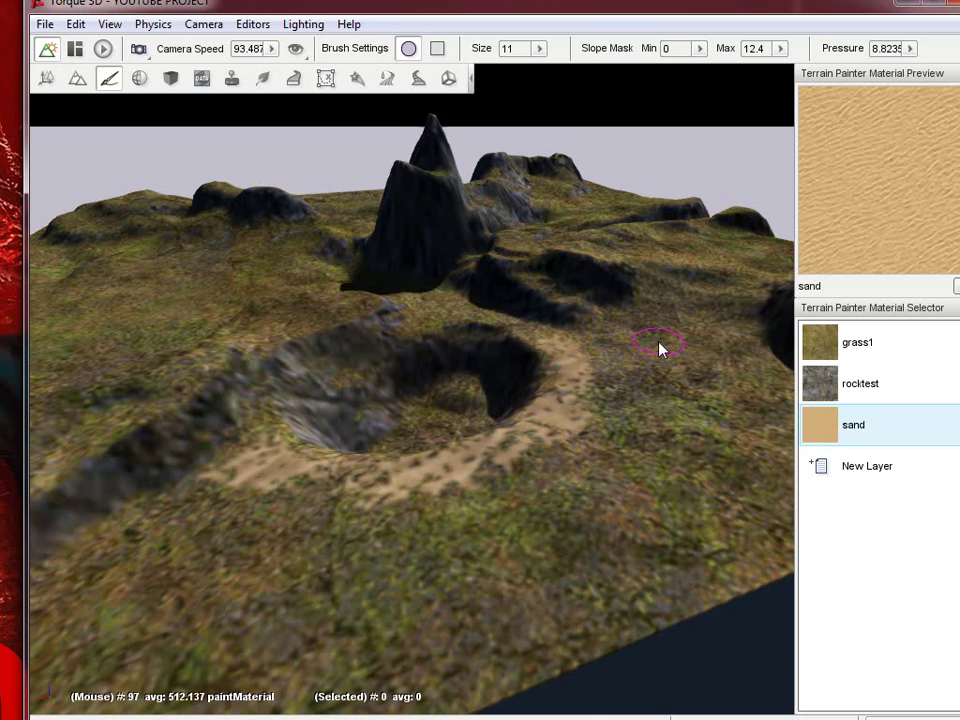
- Extend the sand from the crater rim across the flat ground towards the terrain edge
{"action": "mouse_move", "coordinate": [658, 348]}
{"action": "right_mouse_down"}
{"action": "mouse_move", "coordinate": [510, 373]}
{"action": "mouse_move", "coordinate": [640, 360]}
{"action": "right_mouse_up"}
{"action": "key", "text": "w"}
{"action": "key", "text": "s"}
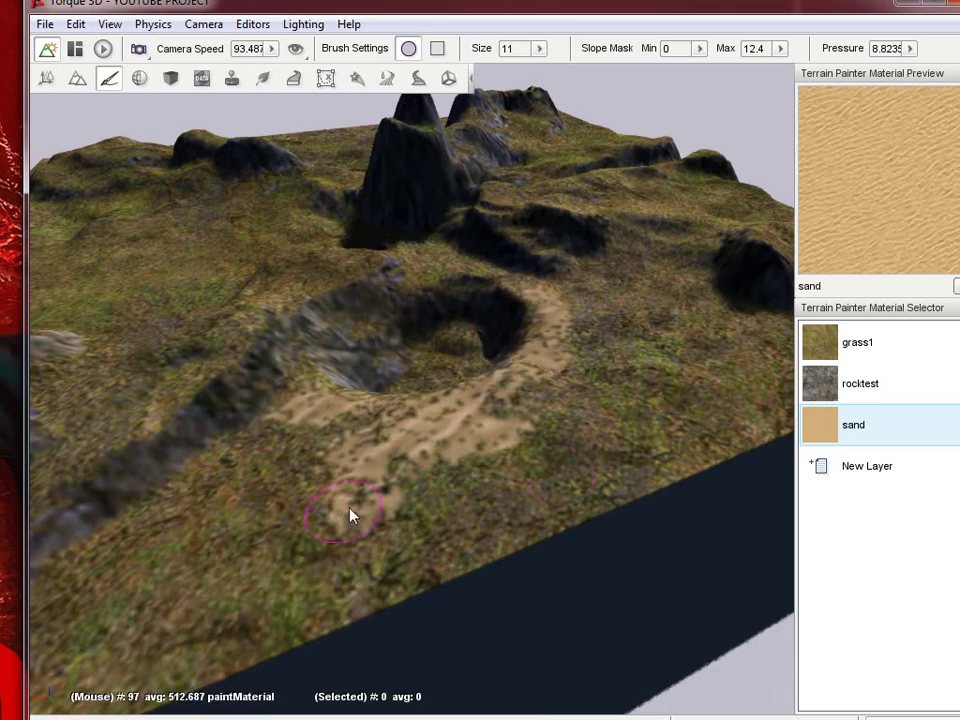
- Bring the flat ledges near the central hill's peak into close view with the sand brush active
{"action": "key", "text": "w"}
{"action": "right_click_drag", "start_coordinate": [436, 540], "coordinate": [512, 375]}
{"action": "key", "text": "w"}
{"action": "key", "text": "s"}
{"action": "key", "text": "w"}
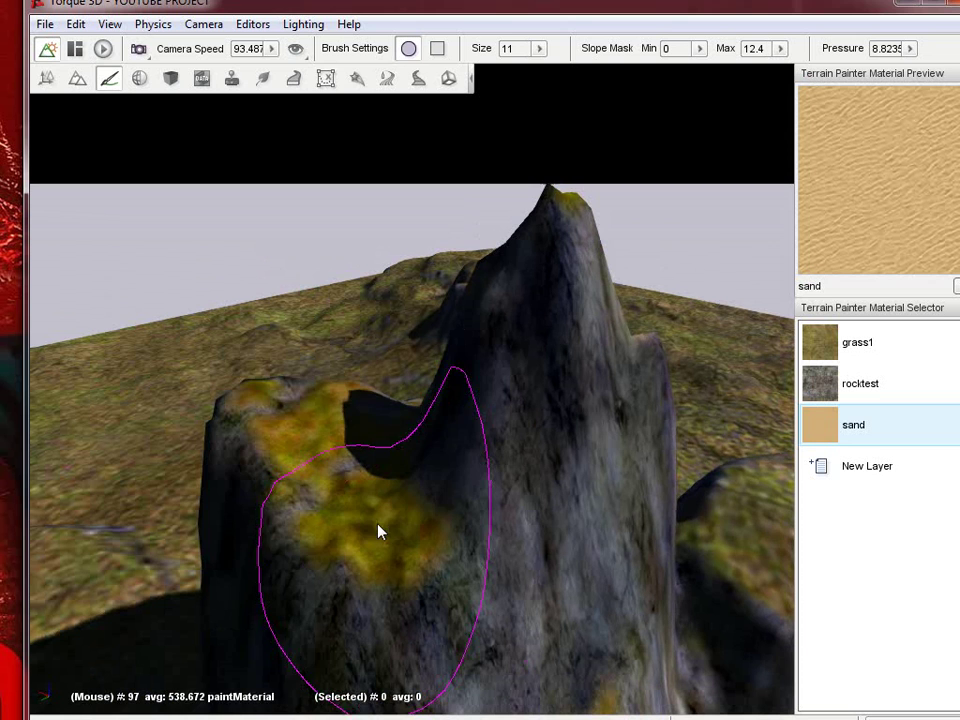